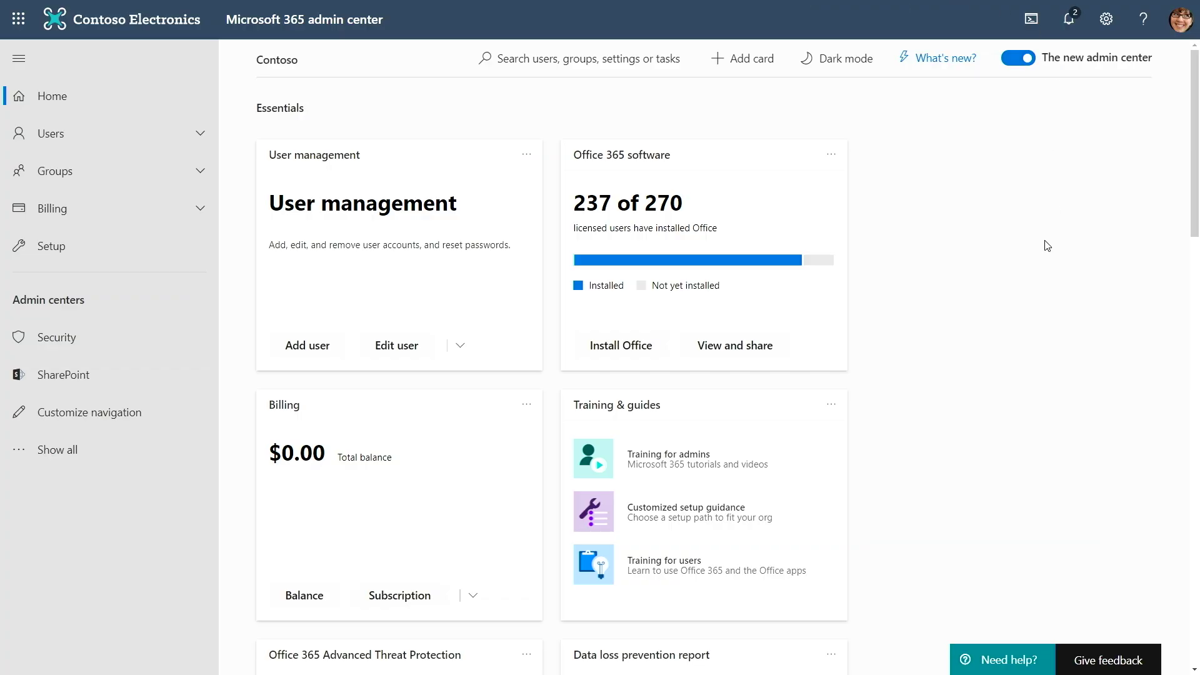
Step: Scroll through the Home page cards and focus the search for users, groups and settings
{"action": "scroll", "coordinate": [1047, 245], "scroll_direction": "down", "scroll_amount": 5}
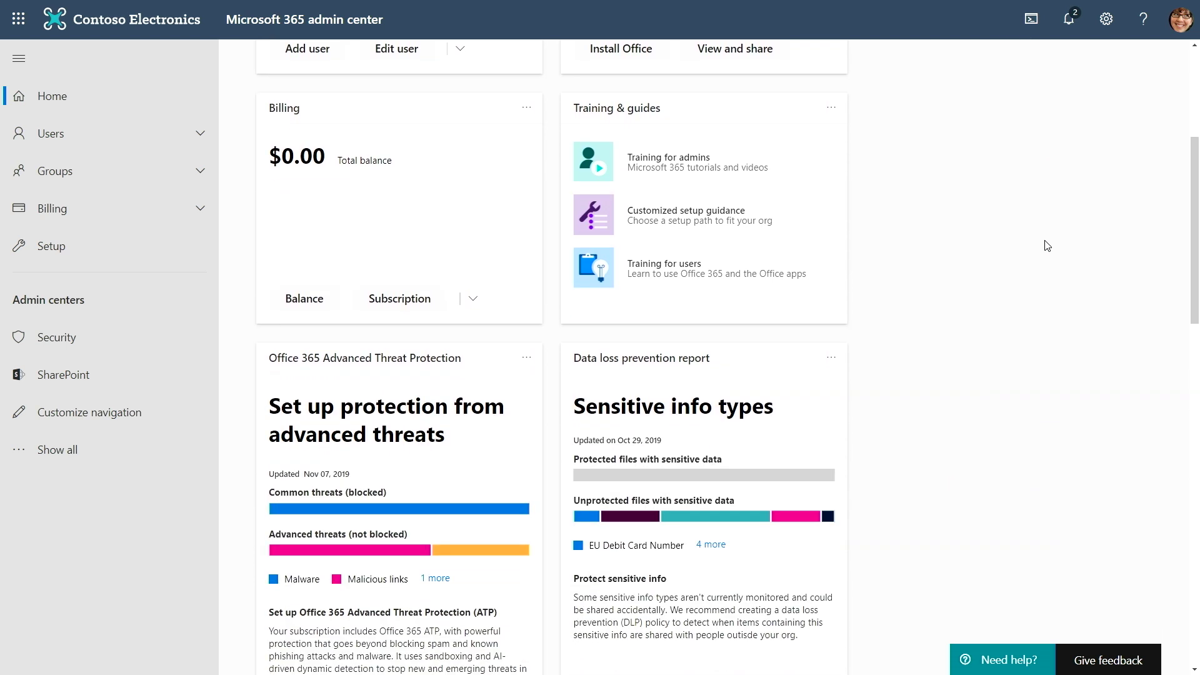
{"action": "scroll", "coordinate": [1047, 246], "scroll_direction": "down", "scroll_amount": 4}
{"action": "scroll", "coordinate": [1047, 245], "scroll_direction": "up", "scroll_amount": 2}
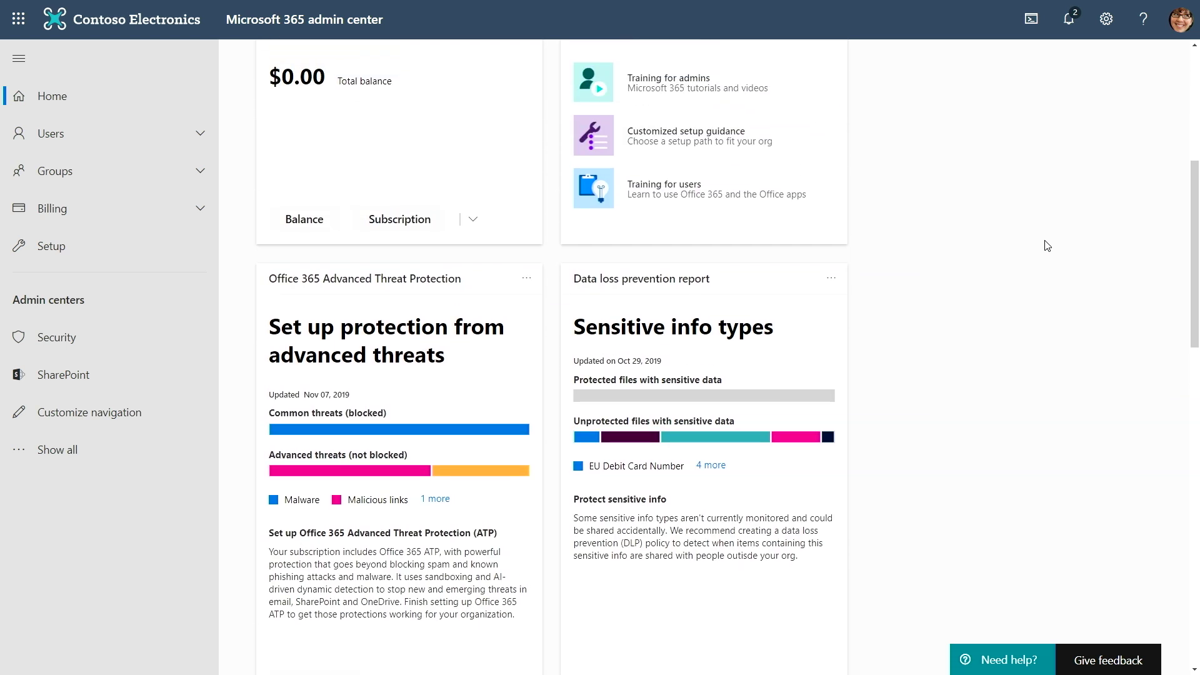
{"action": "scroll", "coordinate": [1047, 246], "scroll_direction": "up", "scroll_amount": 2}
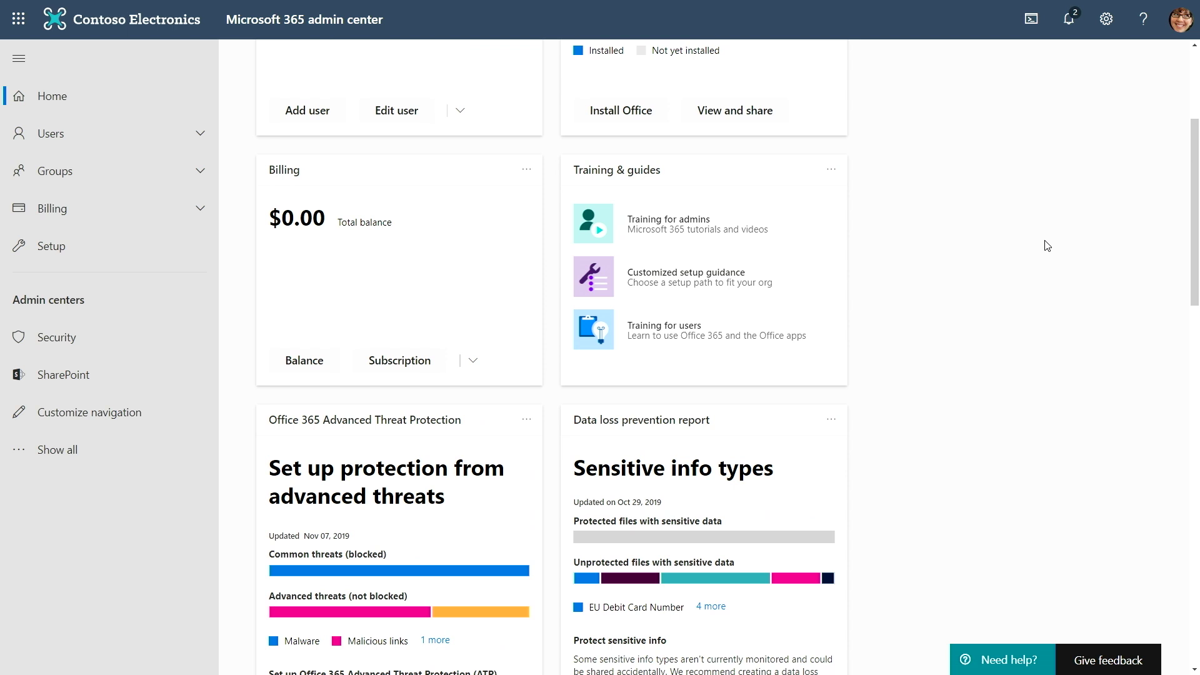
{"action": "scroll", "coordinate": [1047, 246], "scroll_direction": "up", "scroll_amount": 4}
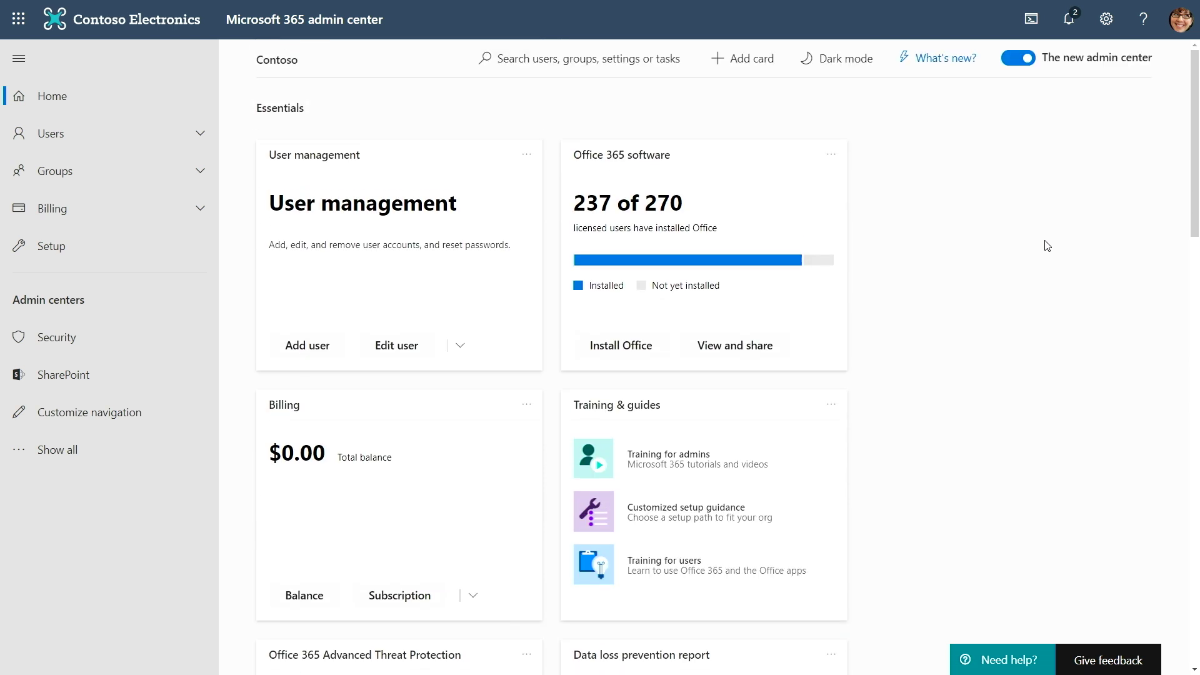
{"action": "left_click", "coordinate": [601, 63]}
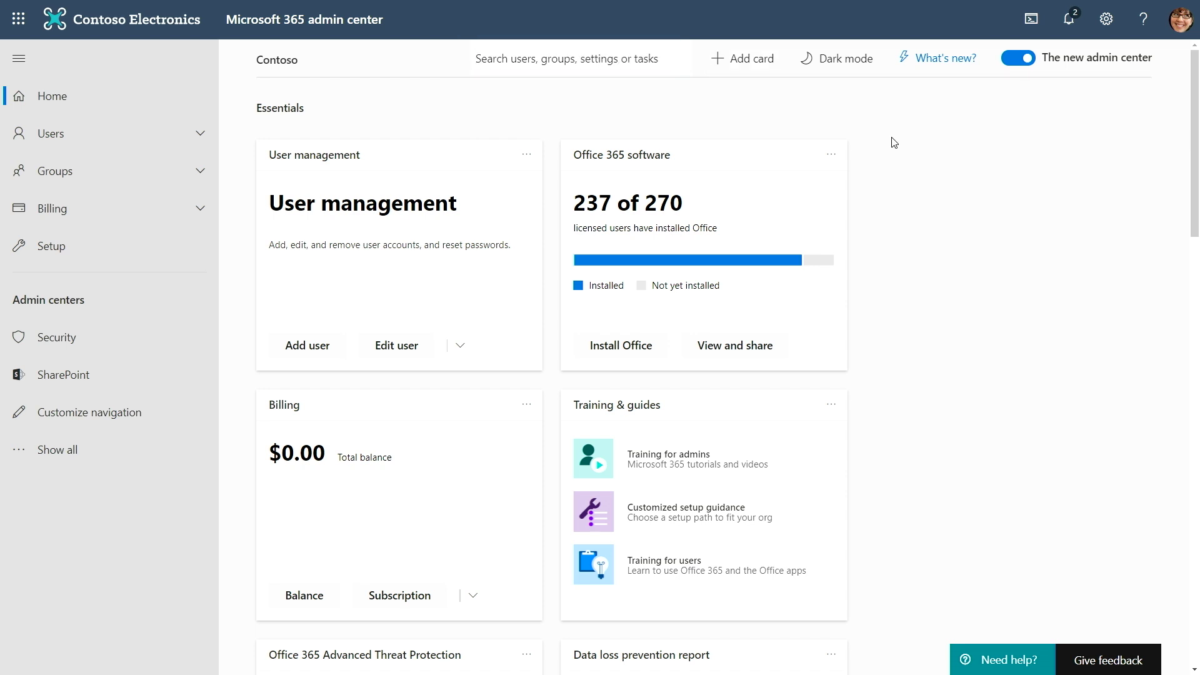
Step: Add the Role-based access card and move Office 365 software below Training & guides
{"action": "left_click", "coordinate": [759, 60]}
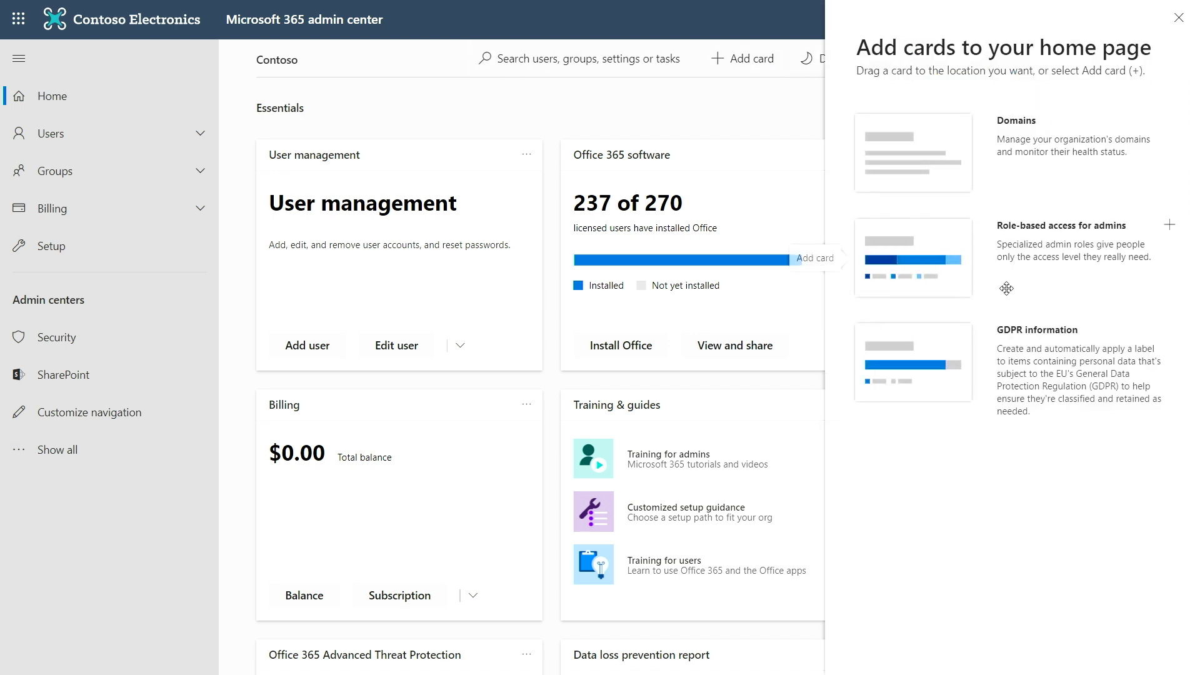
{"action": "left_click", "coordinate": [925, 276]}
{"action": "left_click_drag", "start_coordinate": [925, 276], "coordinate": [925, 276]}
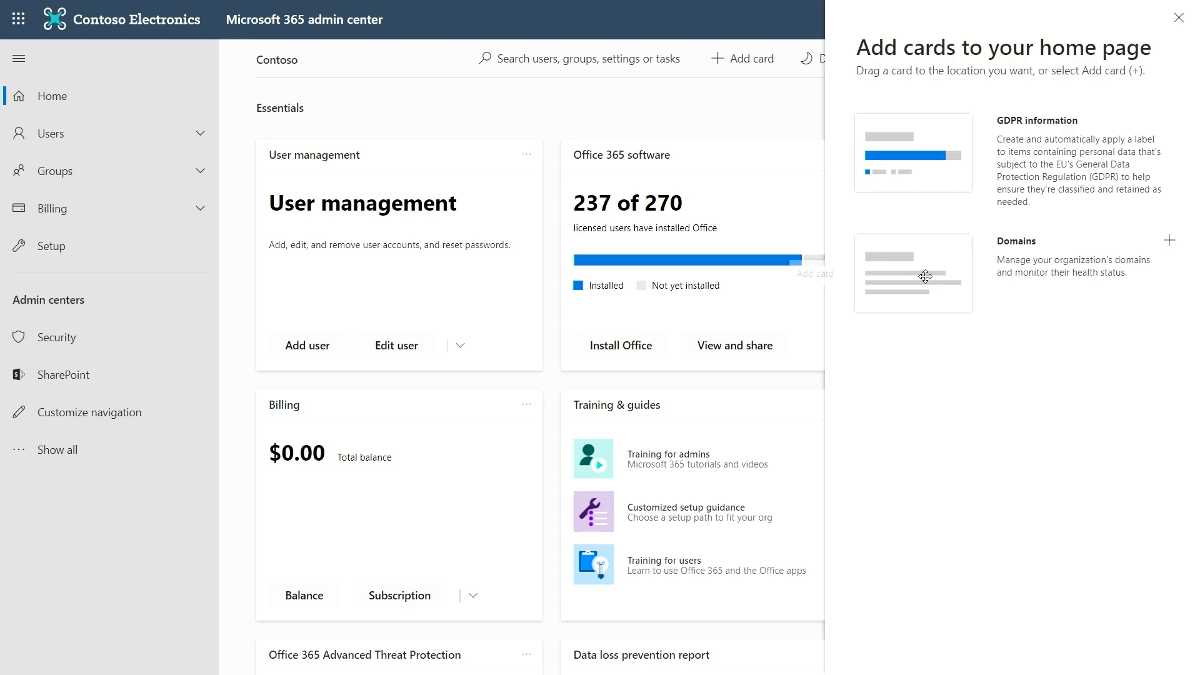
{"action": "left_click", "coordinate": [1179, 19]}
{"action": "left_click_drag", "start_coordinate": [739, 154], "coordinate": [738, 407]}
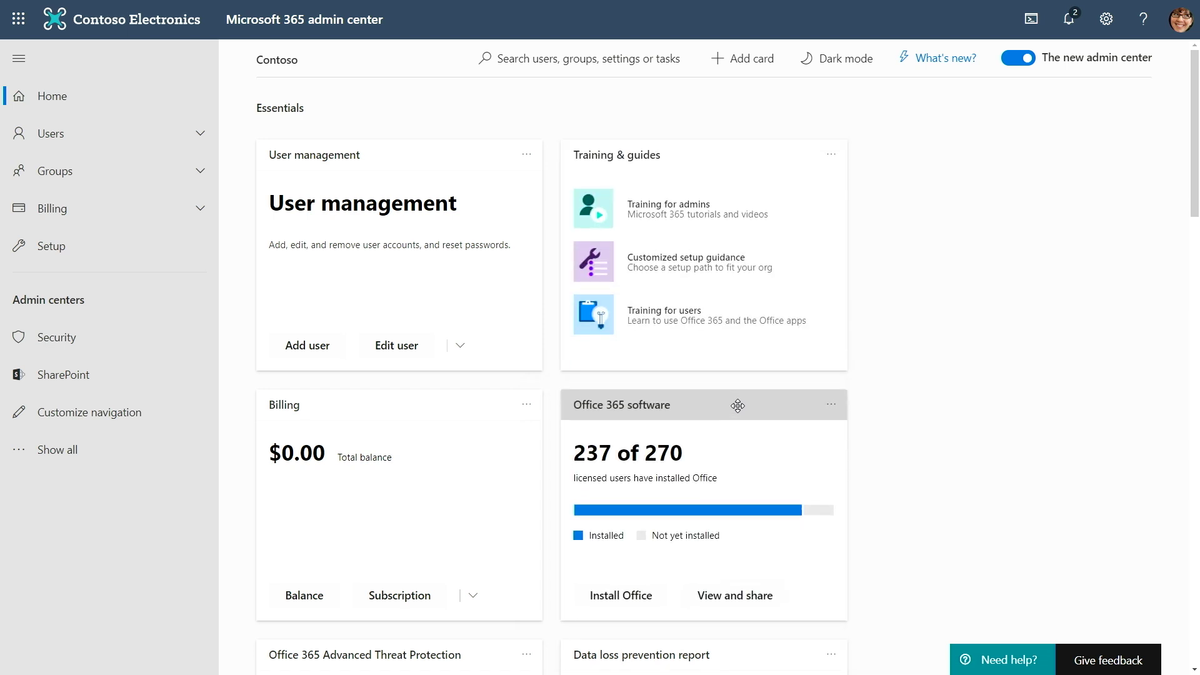
{"action": "left_click", "coordinate": [54, 424]}
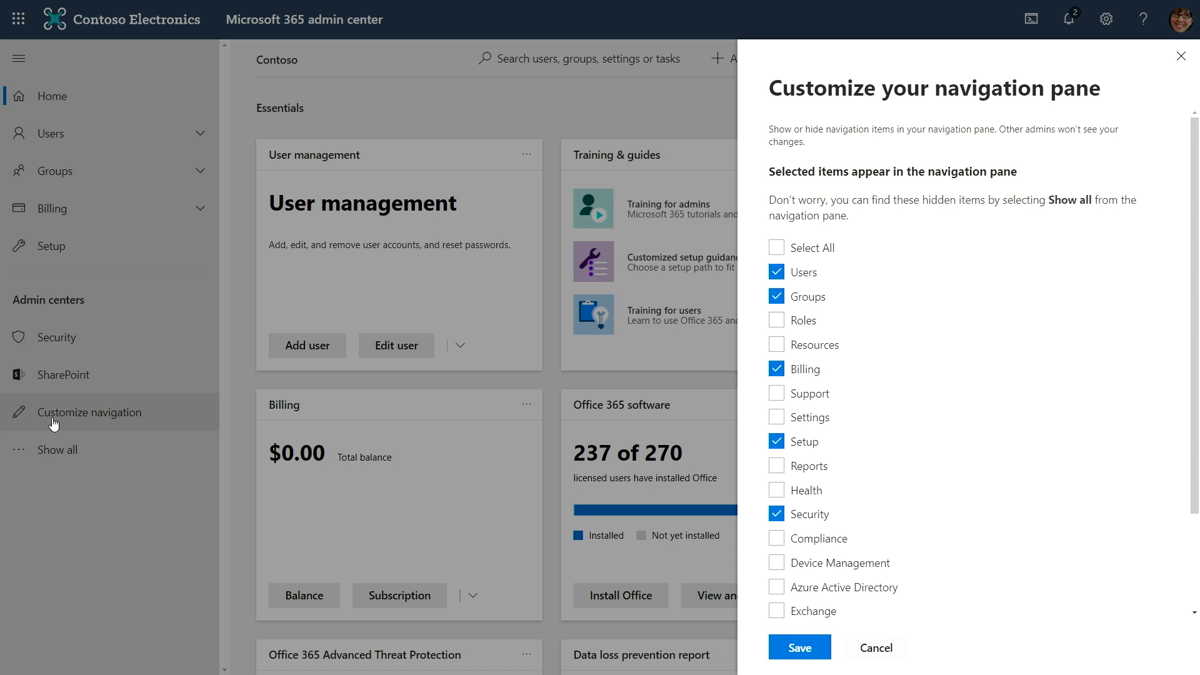
Step: Tick Compliance in the navigation pane list and save the change
{"action": "left_click", "coordinate": [777, 541]}
{"action": "left_click", "coordinate": [802, 652]}
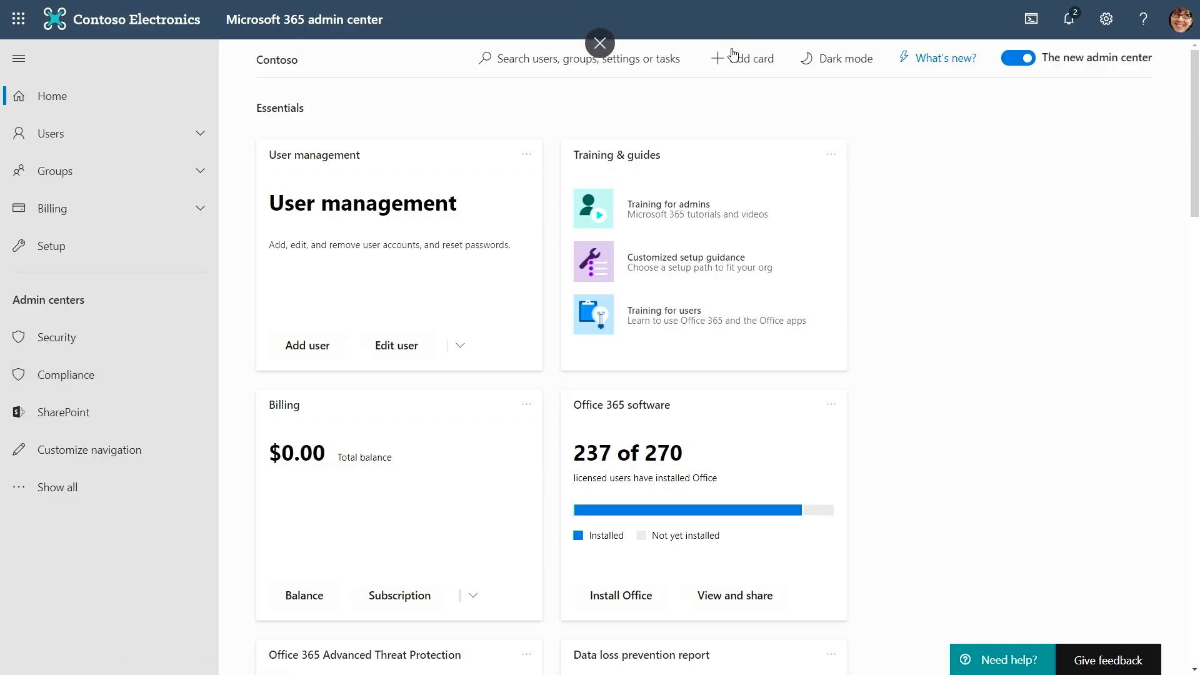
Step: Switch the admin center to Dark mode
{"action": "left_click", "coordinate": [837, 58]}
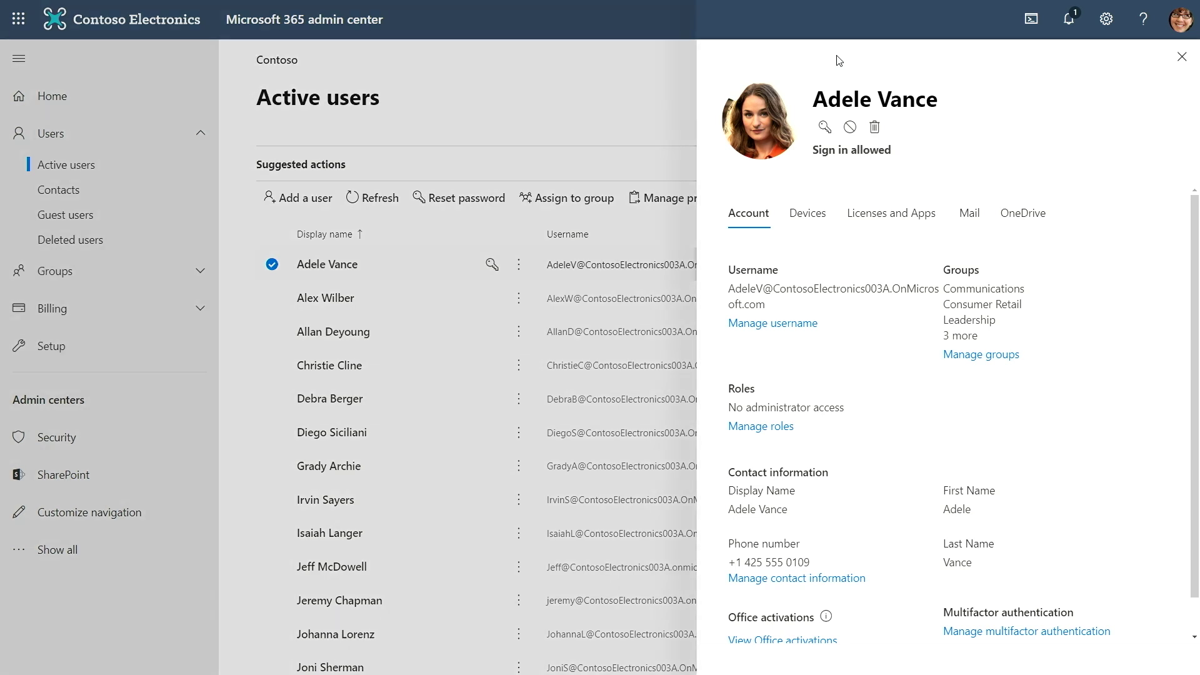
Step: Scroll through the user's account details panel
{"action": "scroll", "coordinate": [1144, 374], "scroll_direction": "down", "scroll_amount": 1}
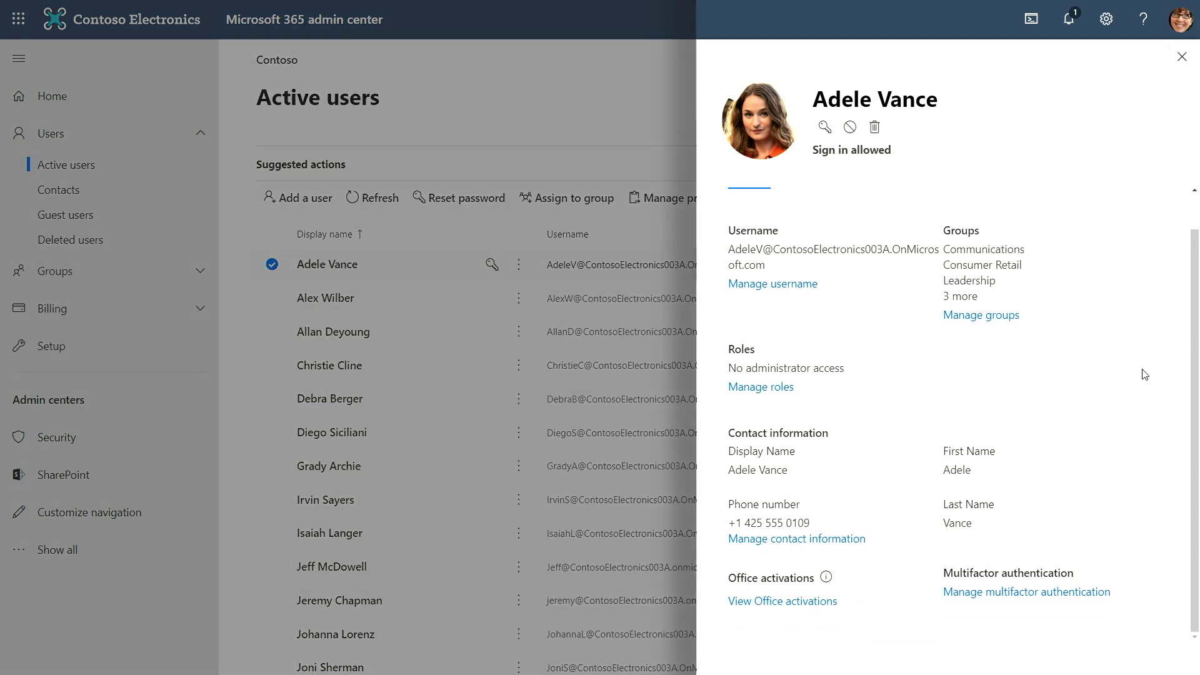
{"action": "scroll", "coordinate": [1144, 374], "scroll_direction": "up", "scroll_amount": 1}
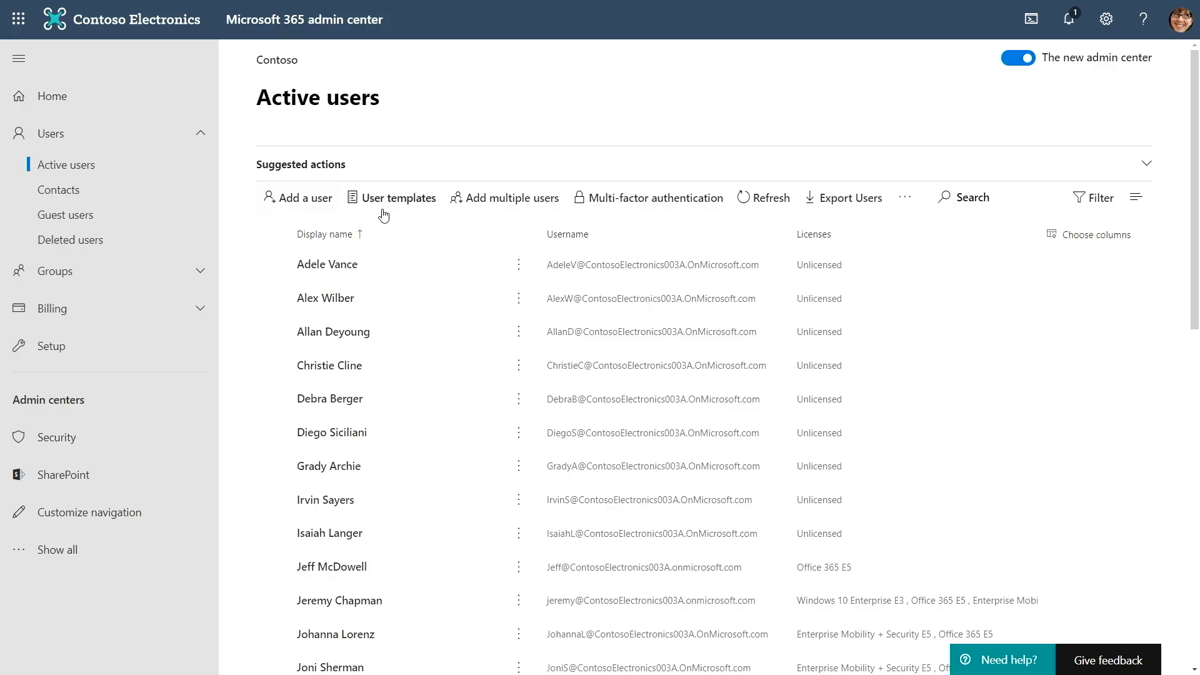
Step: Start a user template named 'New York Temp Staff' with a Windows 10 Enterprise E3 license
{"action": "left_click", "coordinate": [382, 199]}
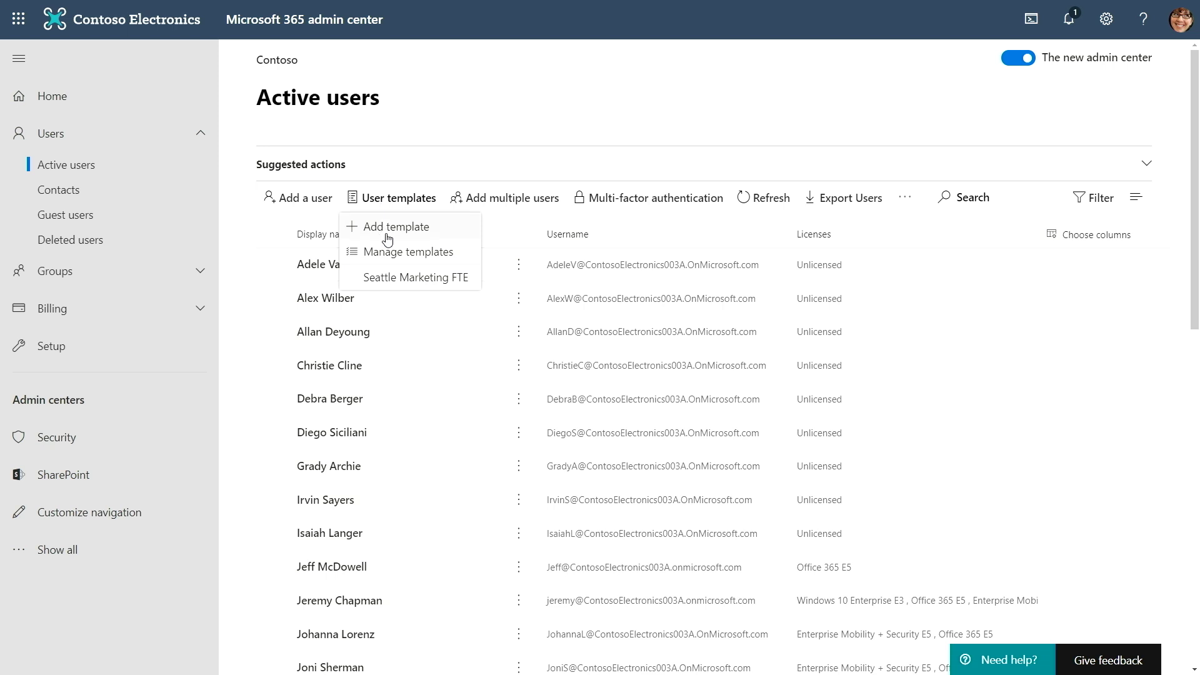
{"action": "left_click", "coordinate": [387, 239]}
{"action": "left_click", "coordinate": [743, 221]}
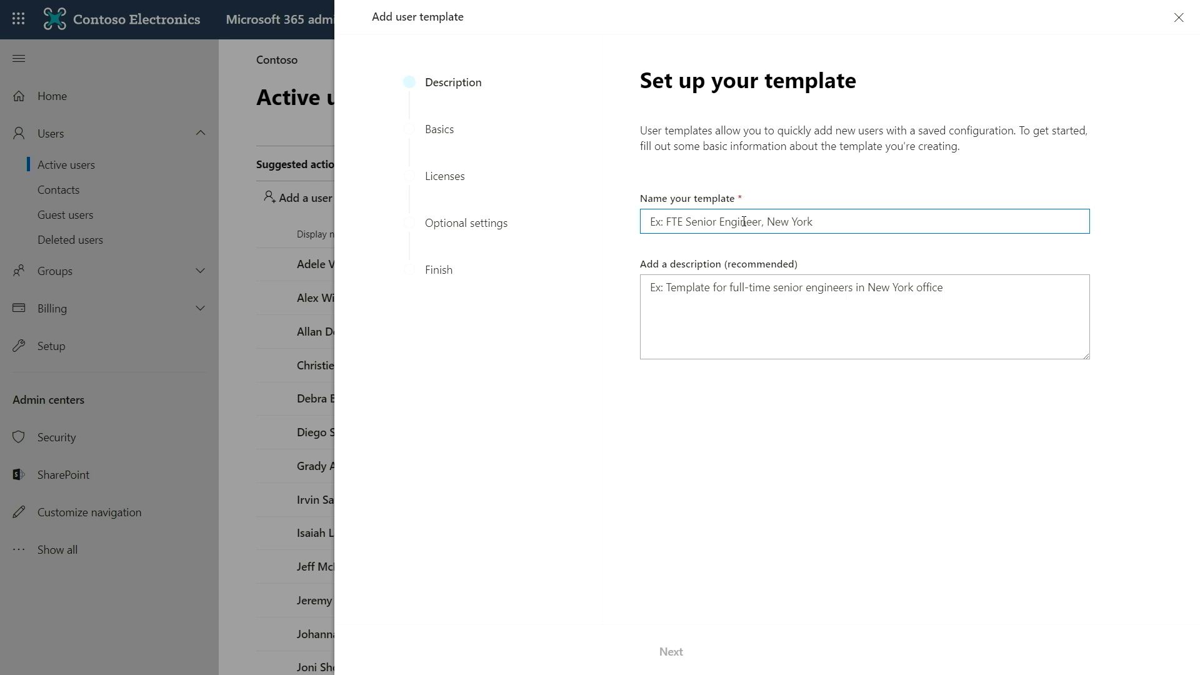
{"action": "type", "text": "New York Temp Staff"}
{"action": "left_click", "coordinate": [663, 645]}
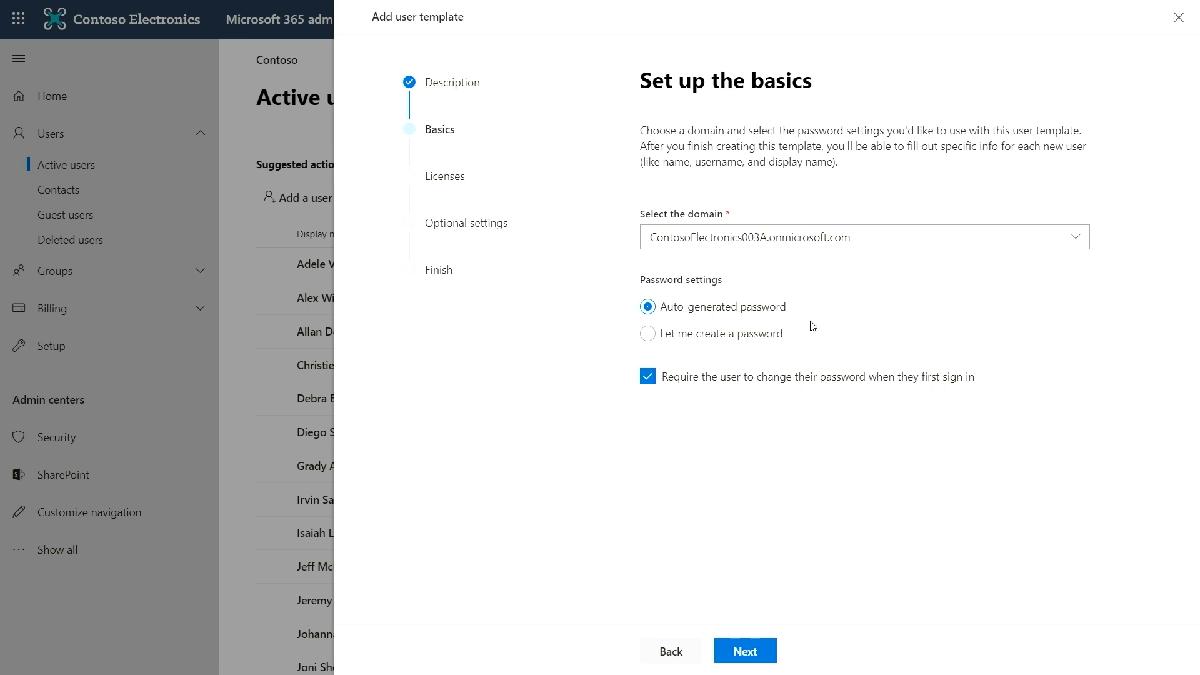
{"action": "left_click", "coordinate": [748, 651]}
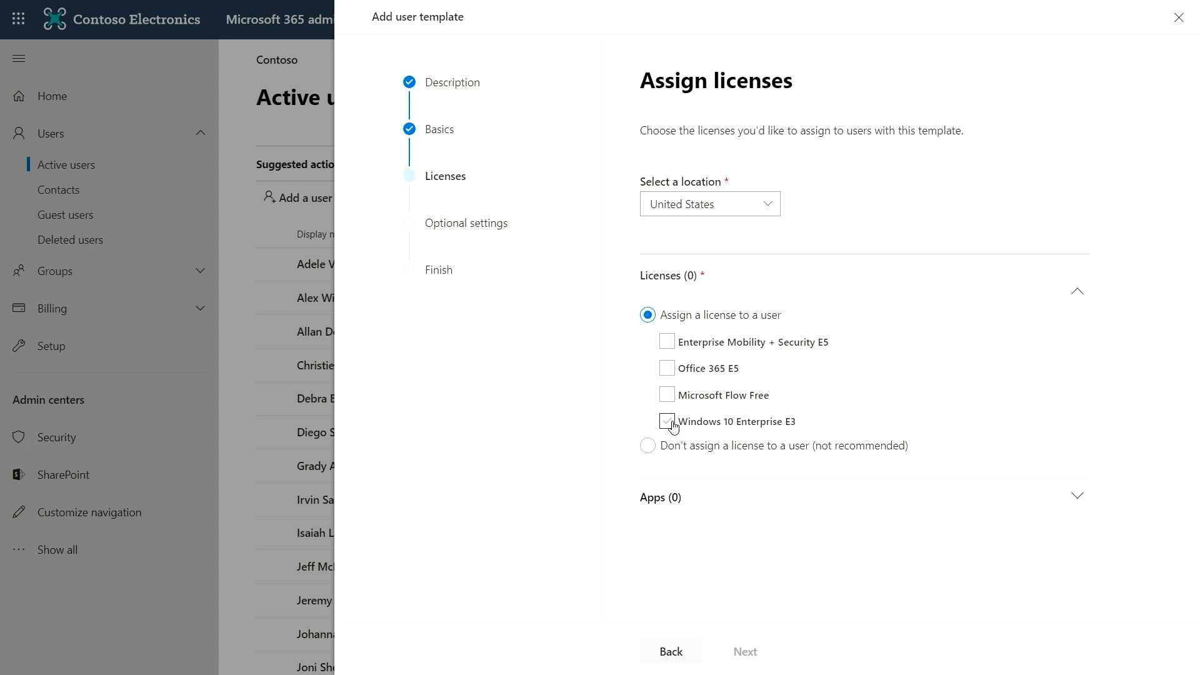
{"action": "left_click", "coordinate": [667, 423]}
{"action": "left_click", "coordinate": [744, 650]}
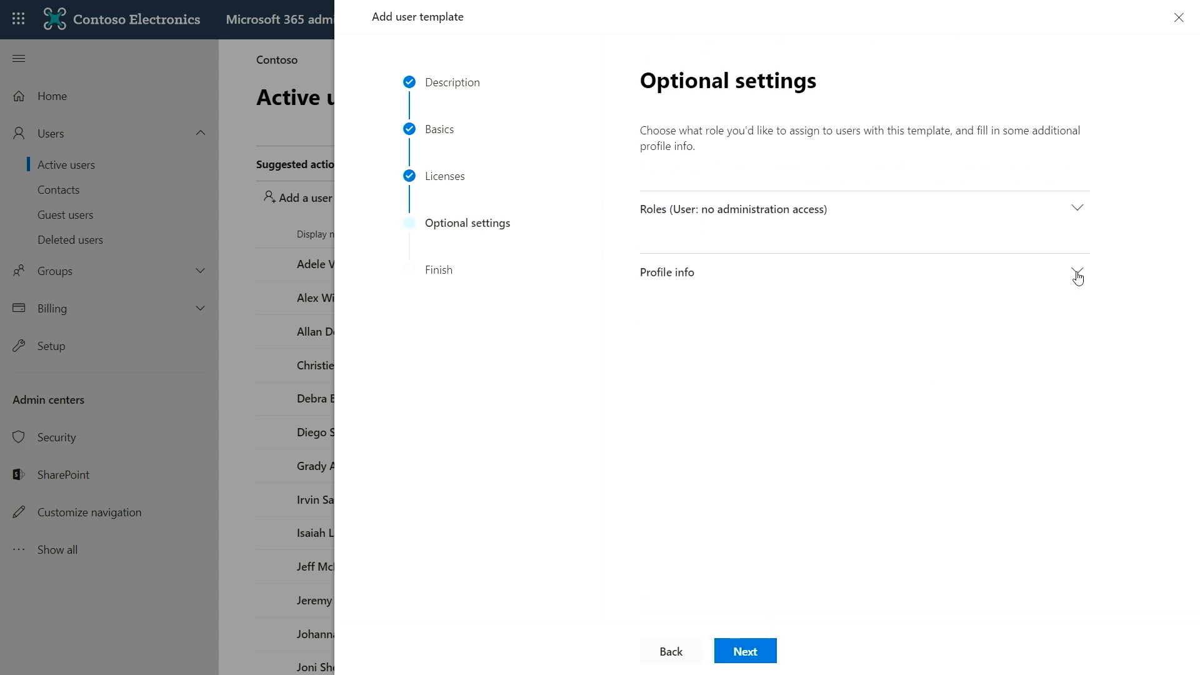
Step: Set job profile Temp Staff, department Sales and office New York, then save the template
{"action": "left_click", "coordinate": [1078, 277]}
{"action": "left_click", "coordinate": [962, 317]}
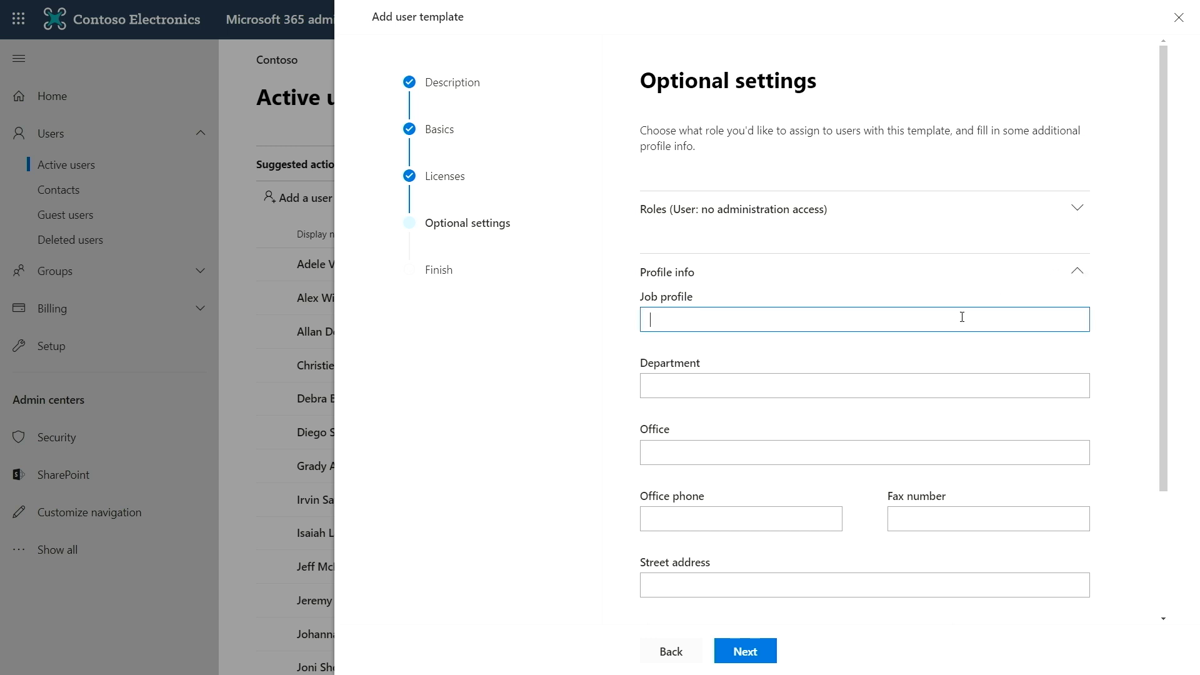
{"action": "type", "text": "Temp Staff"}
{"action": "left_click", "coordinate": [769, 383]}
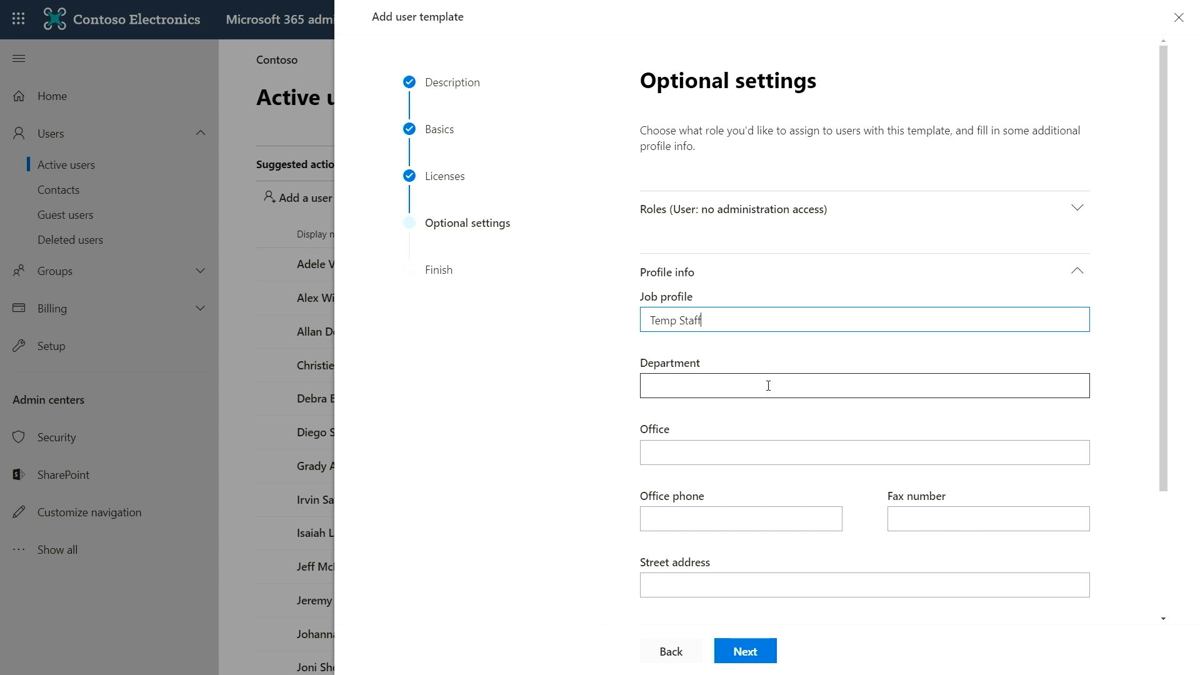
{"action": "type", "text": "Sales"}
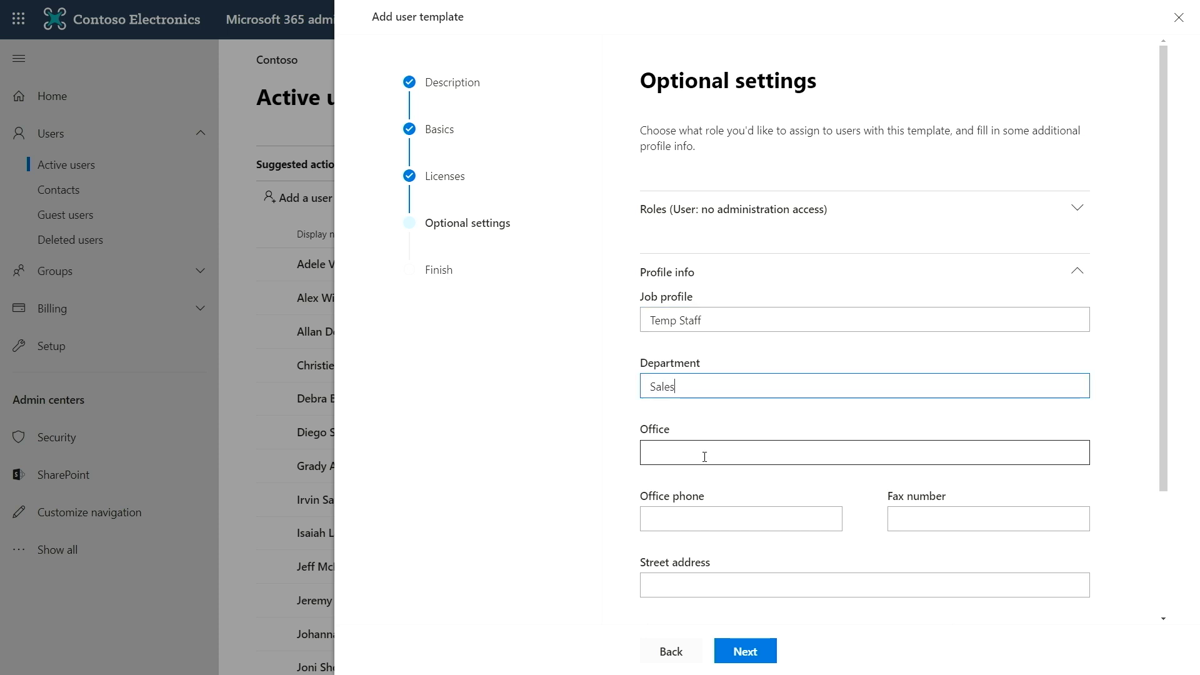
{"action": "left_click", "coordinate": [704, 457]}
{"action": "type", "text": "New York"}
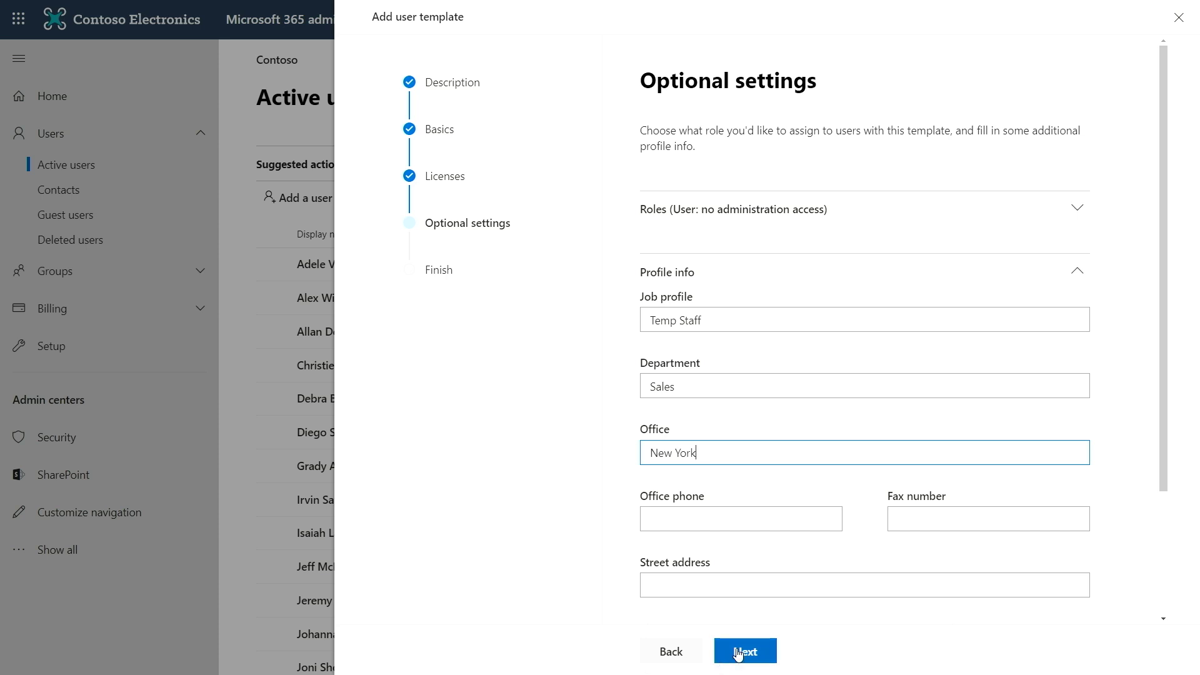
{"action": "left_click", "coordinate": [741, 652]}
{"action": "left_click", "coordinate": [739, 653]}
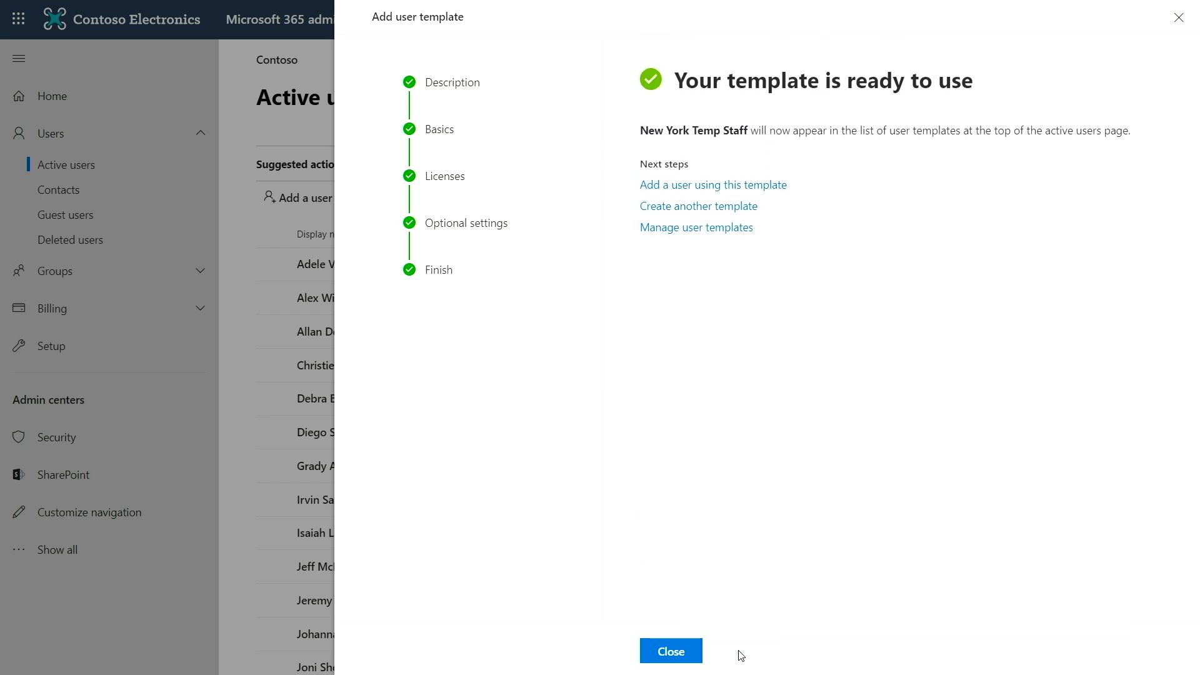
{"action": "left_click", "coordinate": [1179, 17]}
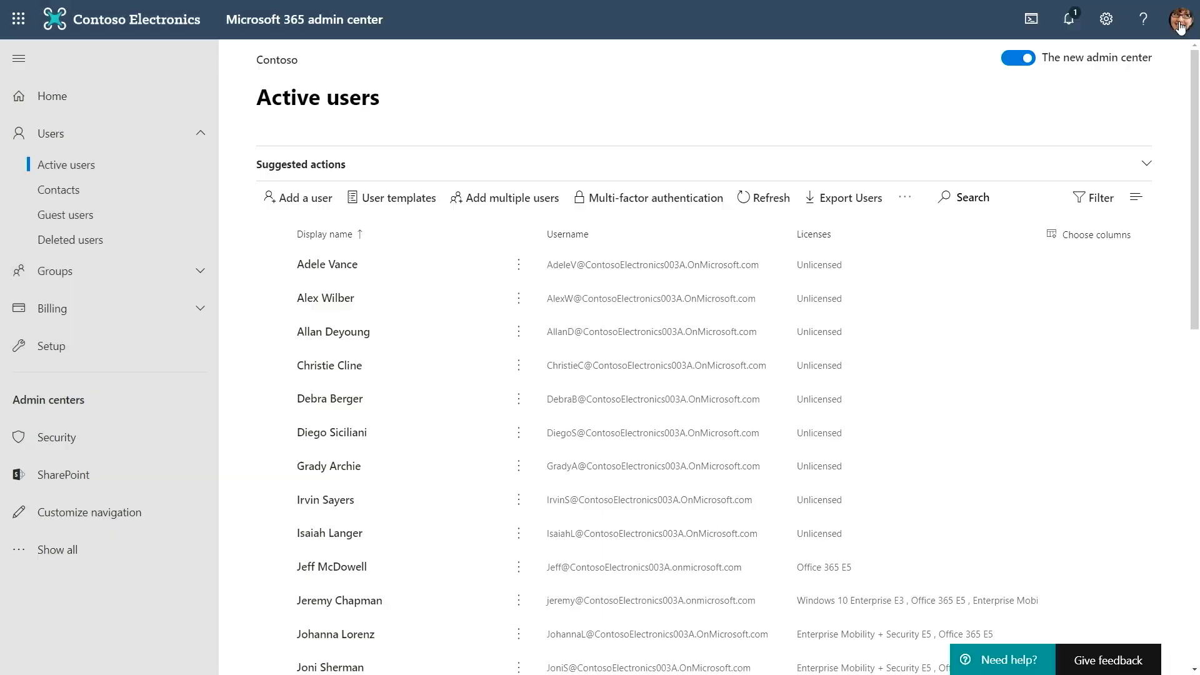
Step: Add a user from the New York Temp Staff template with their first name, last name and username
{"action": "left_click", "coordinate": [394, 201]}
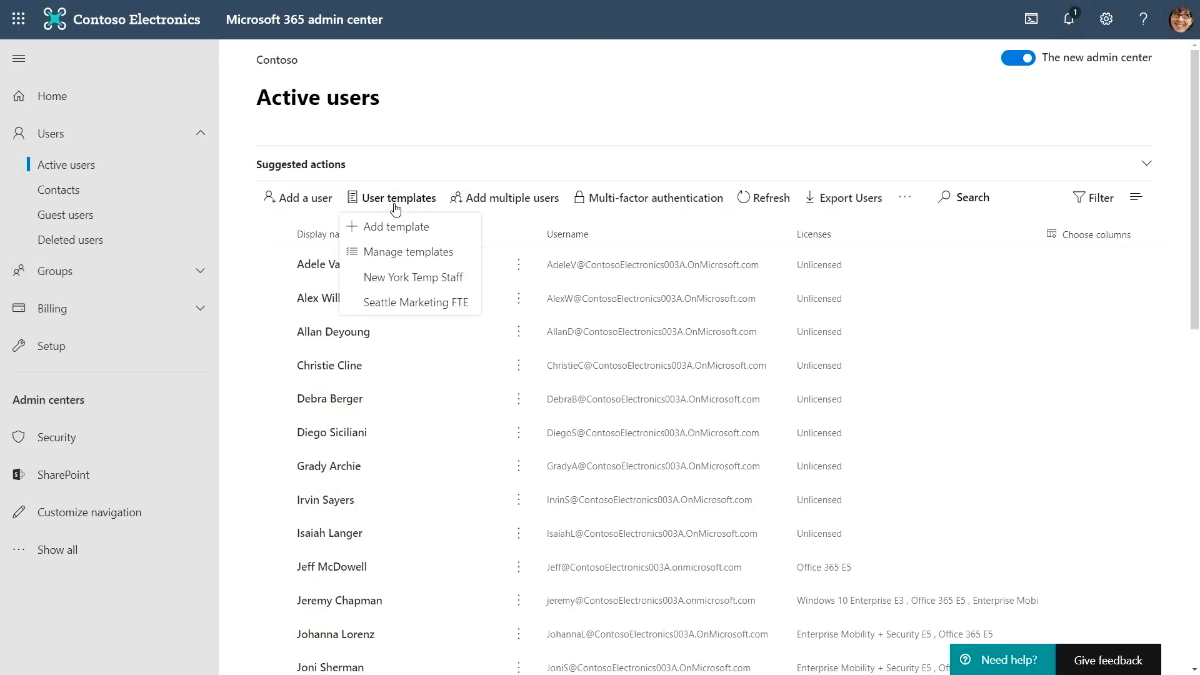
{"action": "left_click", "coordinate": [390, 285]}
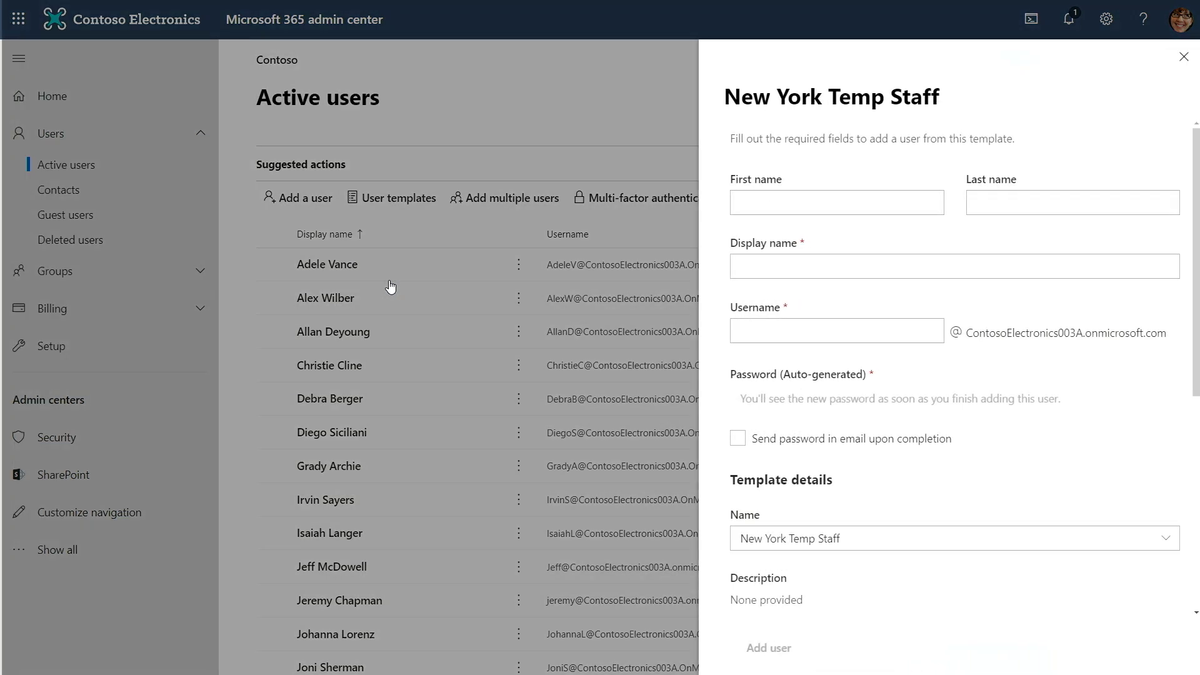
{"action": "left_click", "coordinate": [797, 204]}
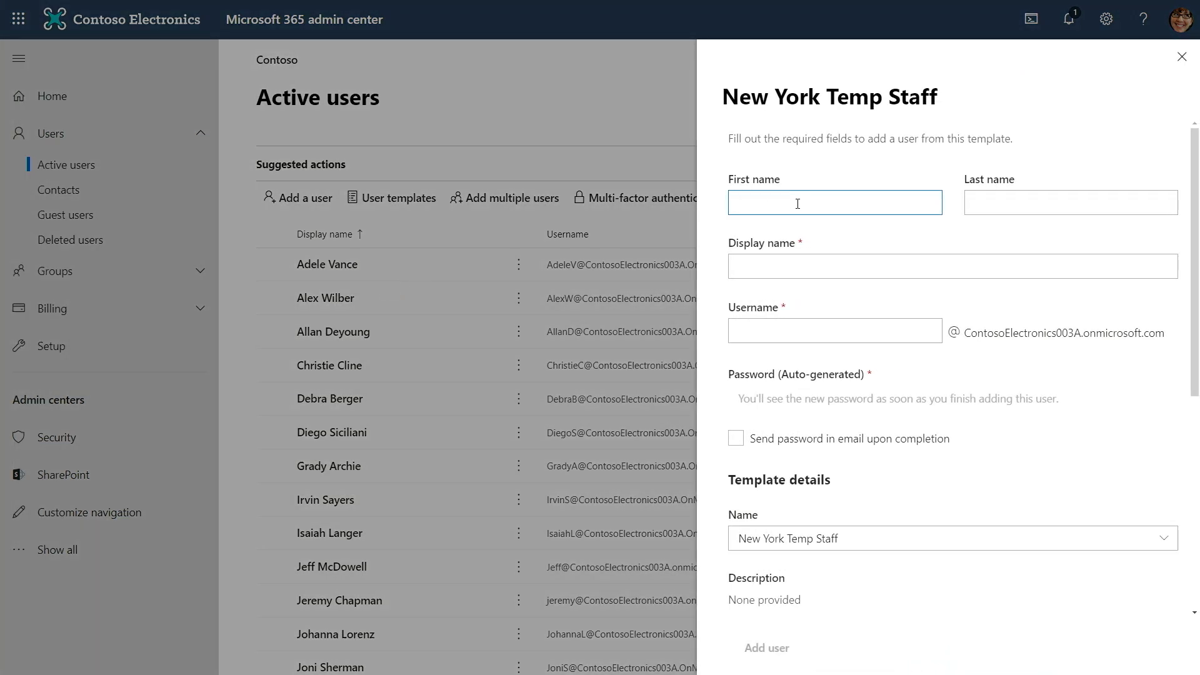
{"action": "left_click", "coordinate": [997, 203]}
{"action": "type", "text": "Jones"}
{"action": "left_click", "coordinate": [842, 265]}
{"action": "left_click", "coordinate": [777, 330]}
{"action": "left_click", "coordinate": [894, 485]}
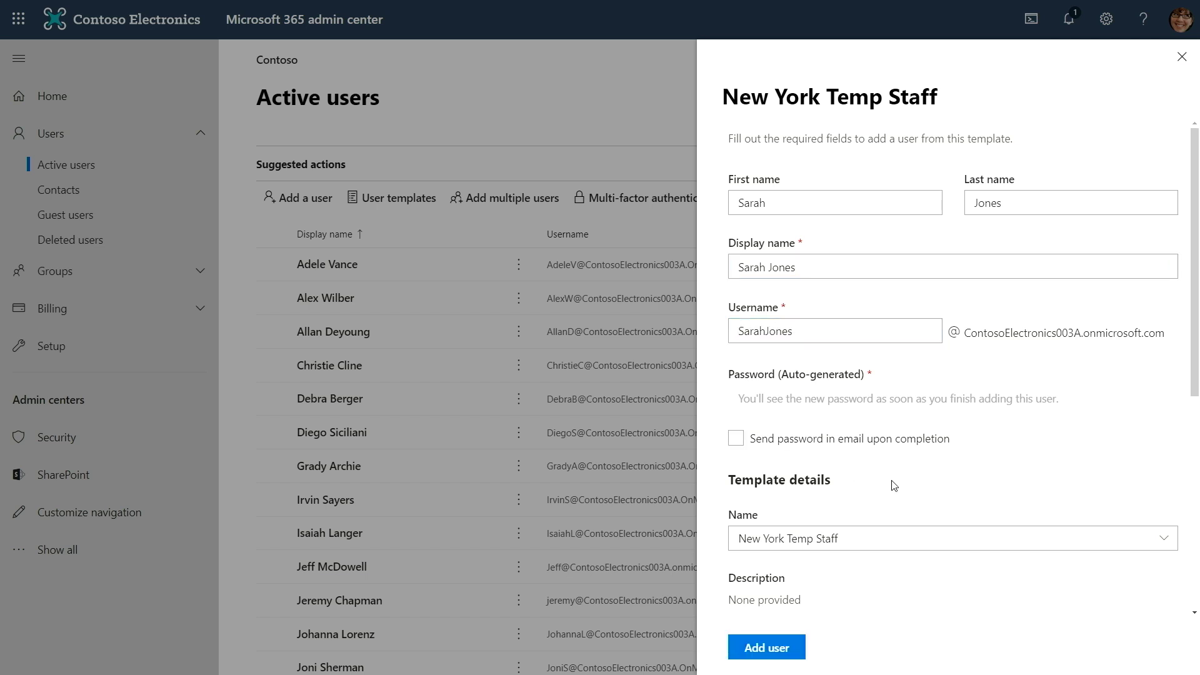
{"action": "left_click", "coordinate": [767, 649]}
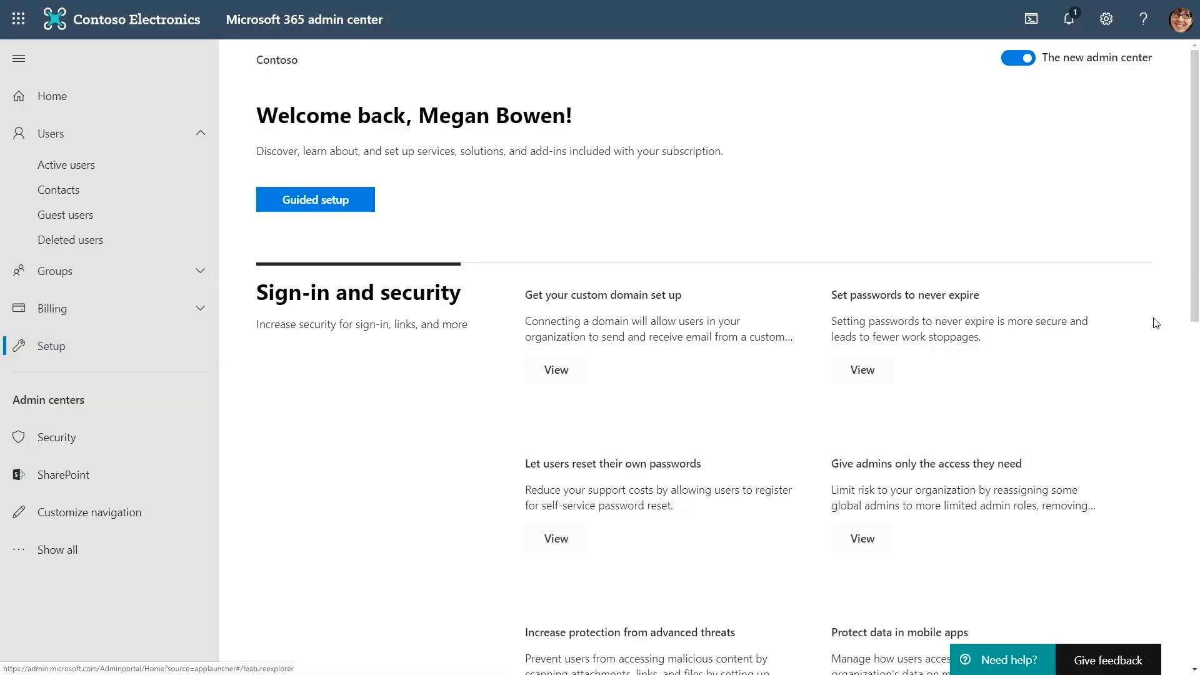
Step: Find the Increase protection from advanced threats recommendation on Setup and view its guide
{"action": "scroll", "coordinate": [1155, 323], "scroll_direction": "down", "scroll_amount": 2}
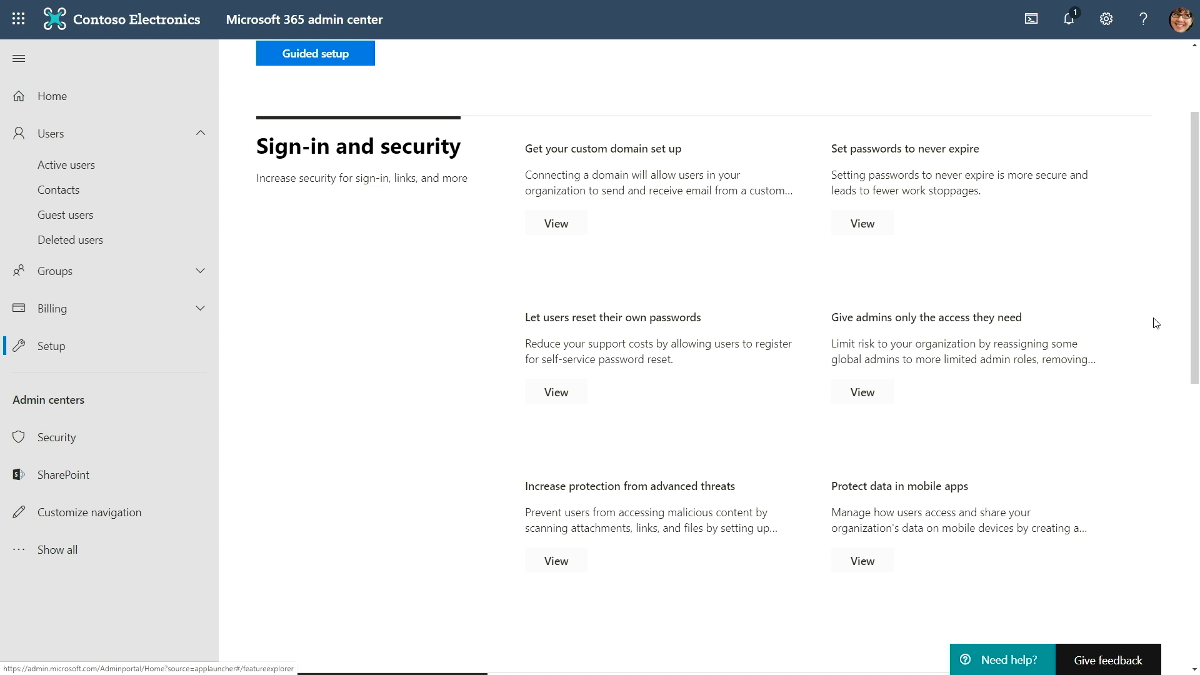
{"action": "scroll", "coordinate": [1156, 323], "scroll_direction": "down", "scroll_amount": 5}
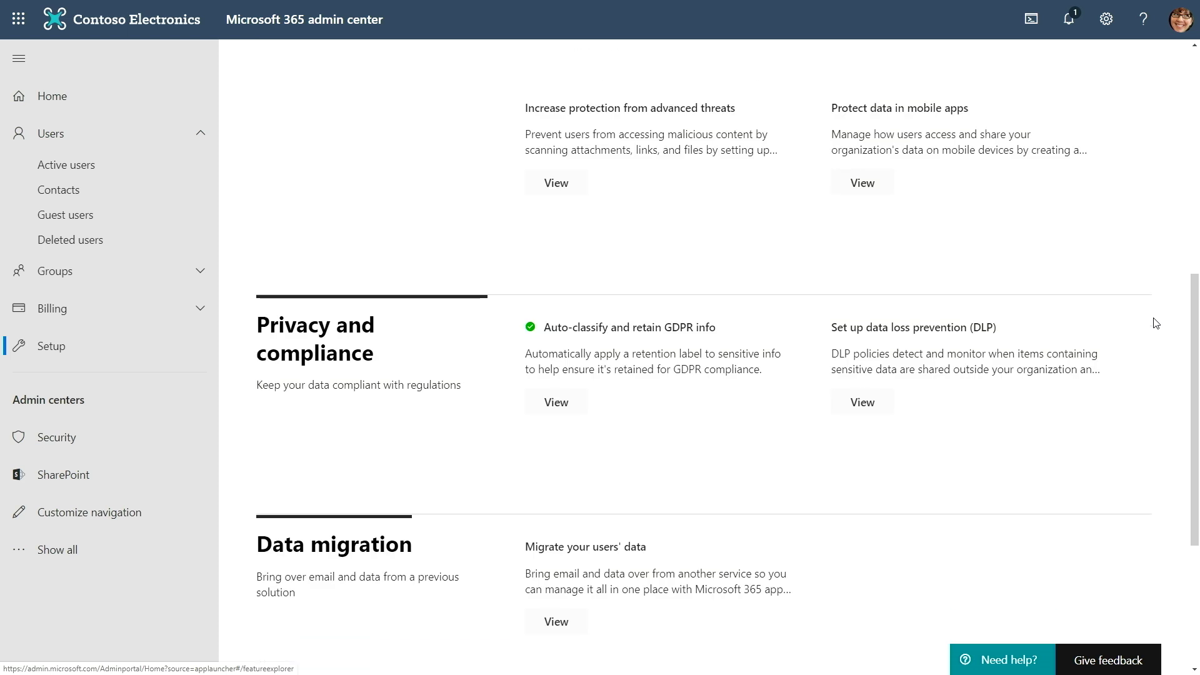
{"action": "scroll", "coordinate": [1155, 323], "scroll_direction": "up", "scroll_amount": 4}
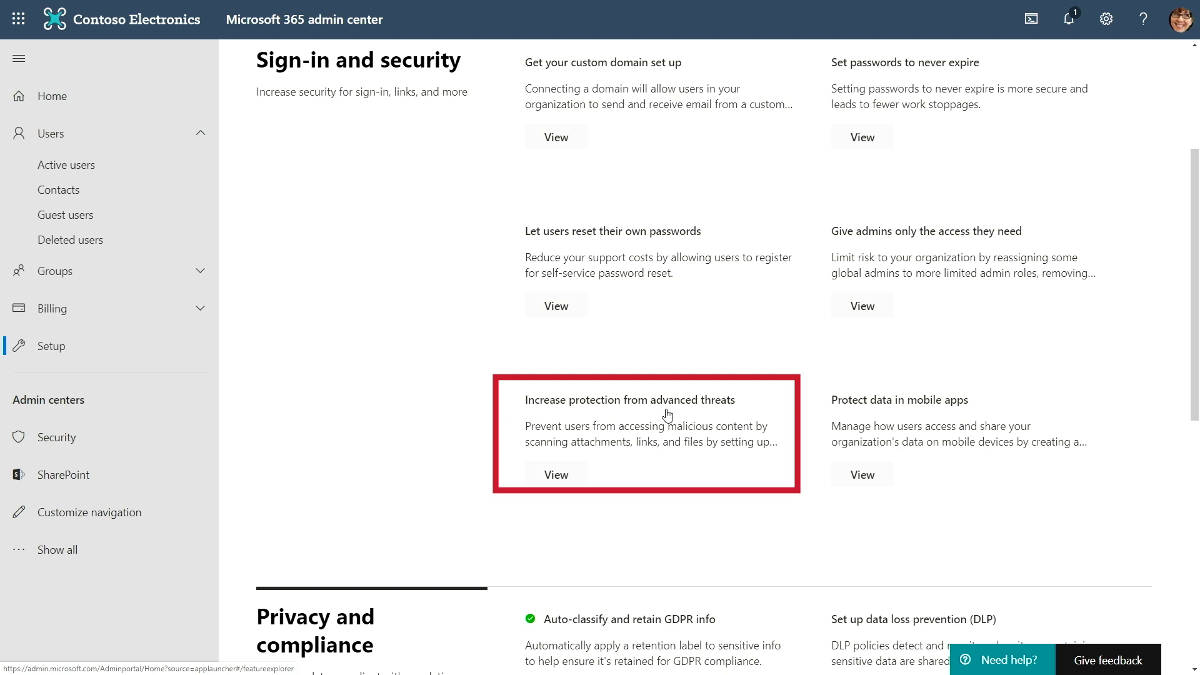
{"action": "left_click", "coordinate": [562, 480]}
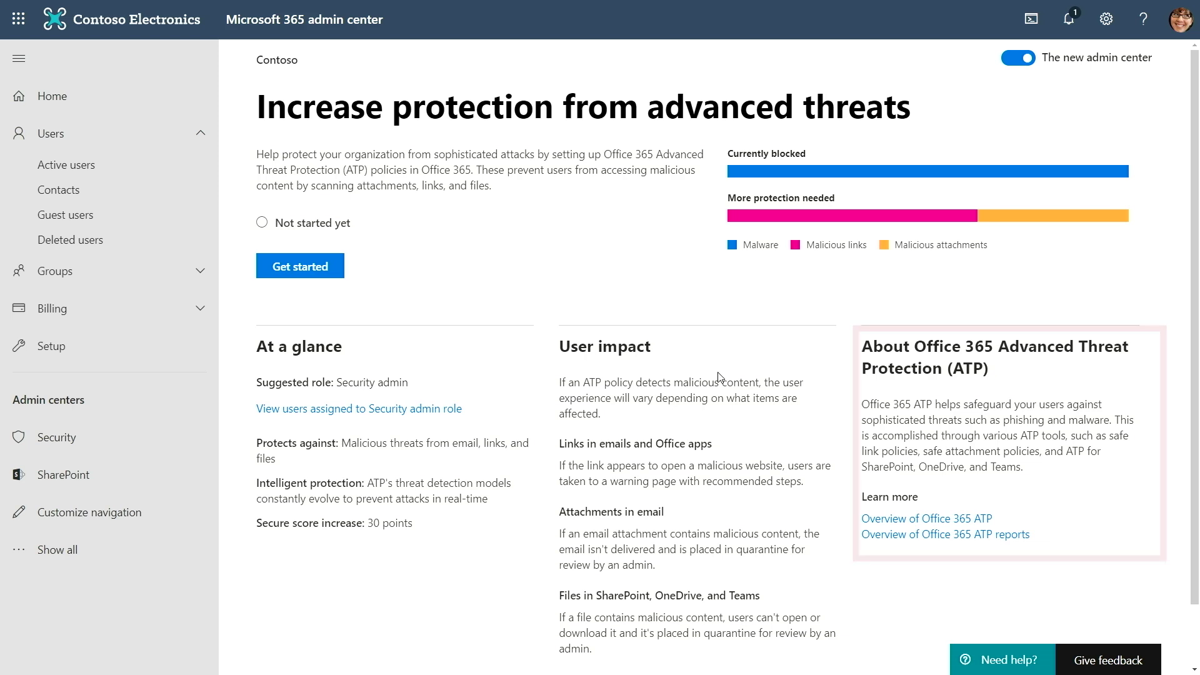
Step: Start ATP setup and create the recommended policies with the default scan options
{"action": "left_click", "coordinate": [300, 266]}
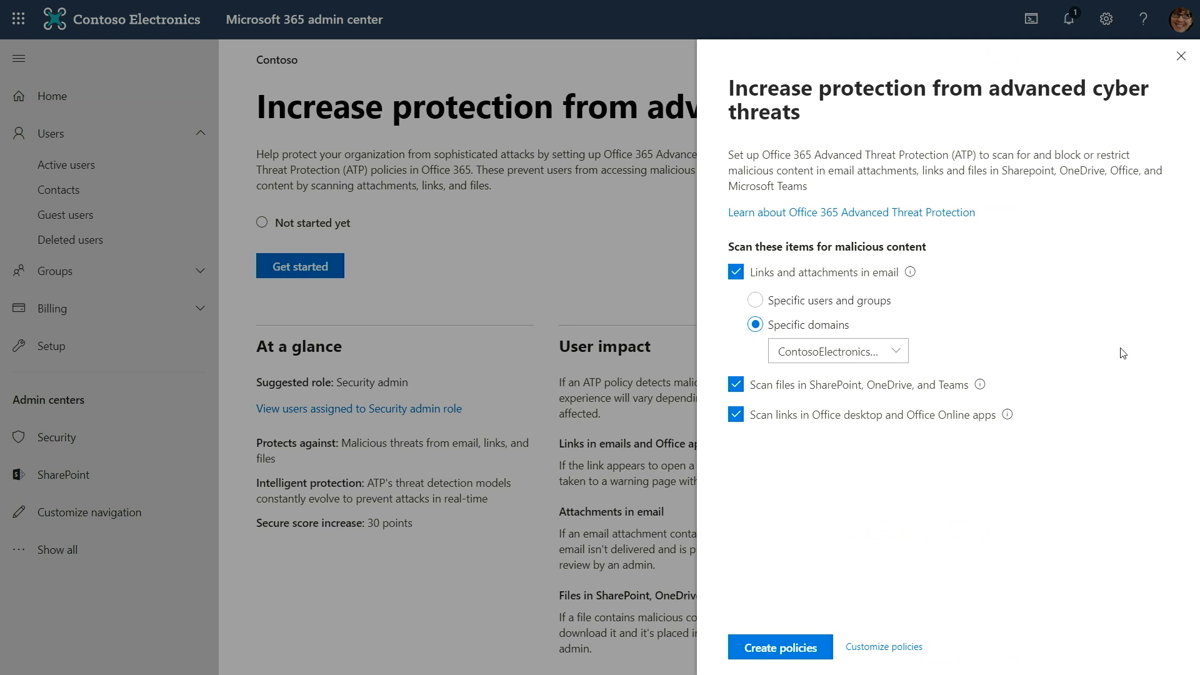
{"action": "left_click", "coordinate": [768, 650]}
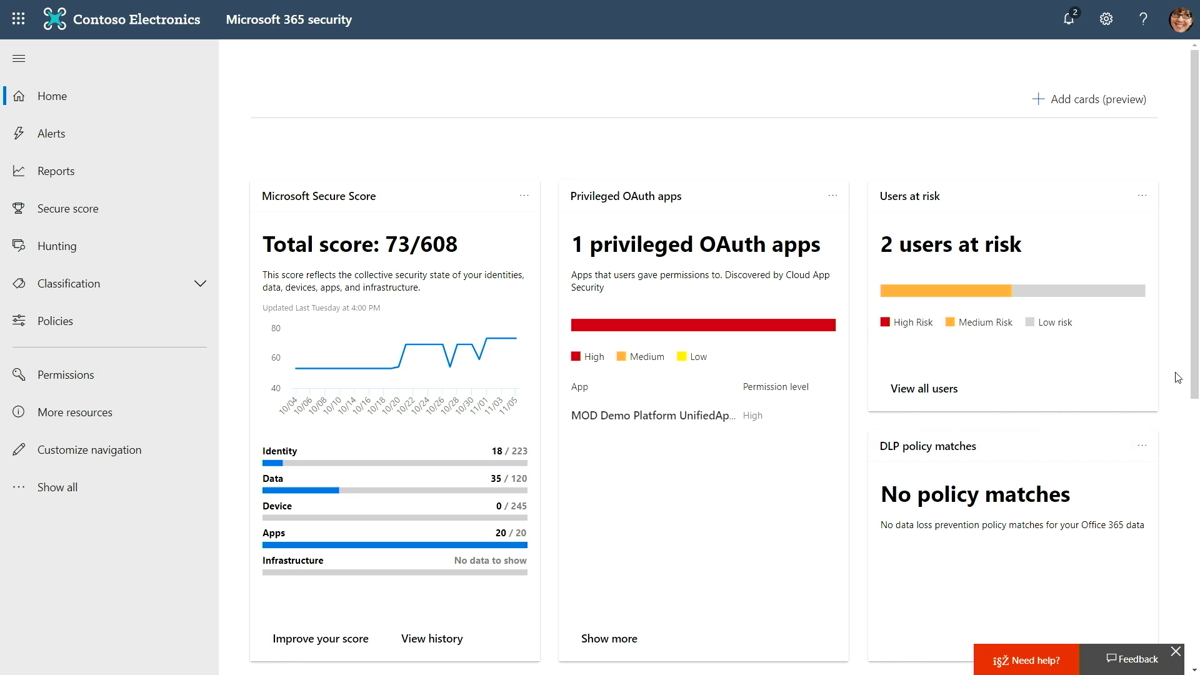
Step: Browse the Add cards (preview) list, then move Users at risk below DLP policy matches
{"action": "scroll", "coordinate": [1186, 431], "scroll_direction": "down", "scroll_amount": 5}
{"action": "scroll", "coordinate": [1186, 431], "scroll_direction": "up", "scroll_amount": 5}
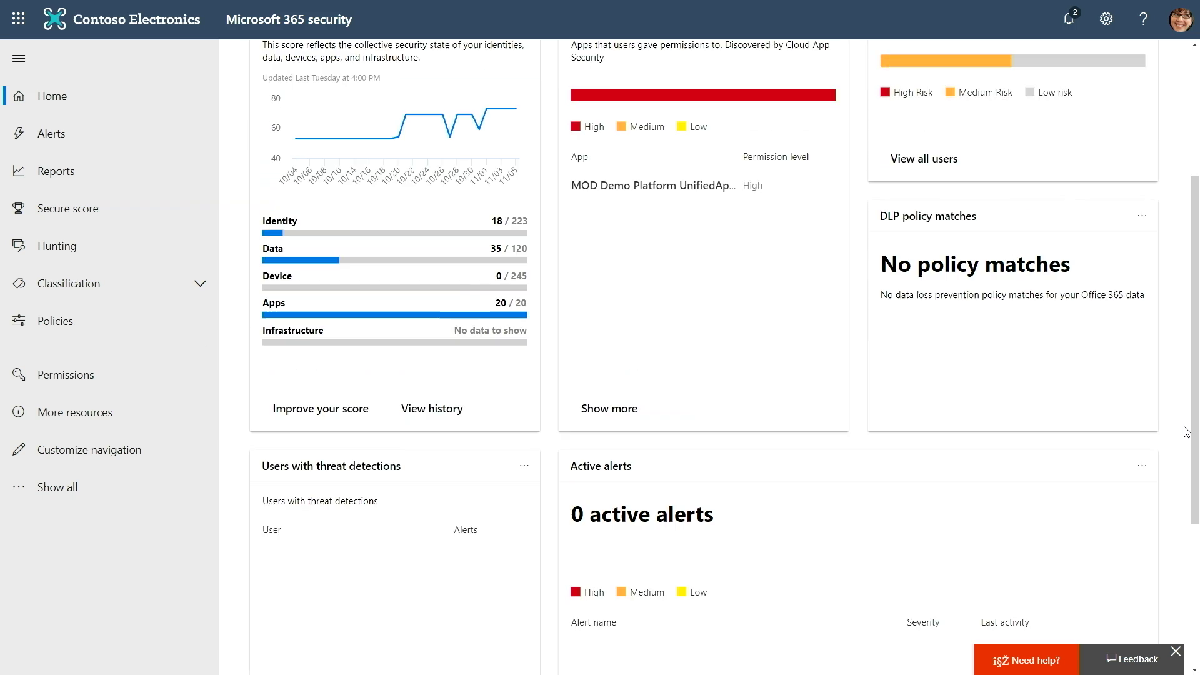
{"action": "left_click", "coordinate": [1048, 104]}
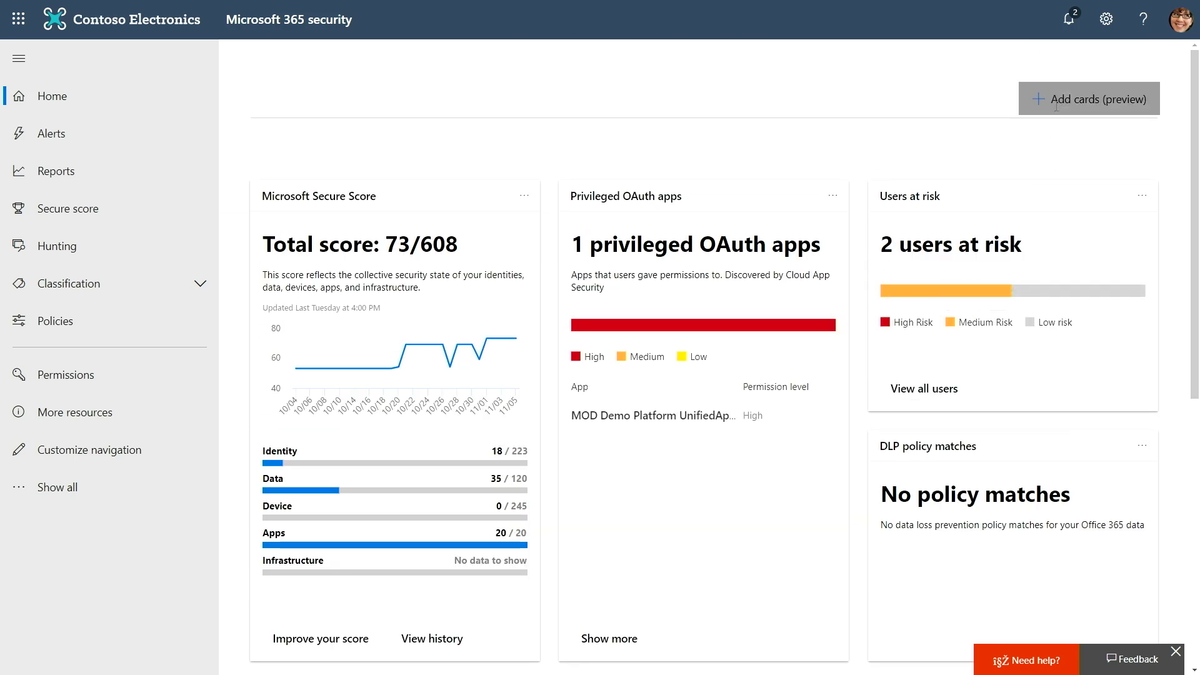
{"action": "left_click", "coordinate": [1178, 59]}
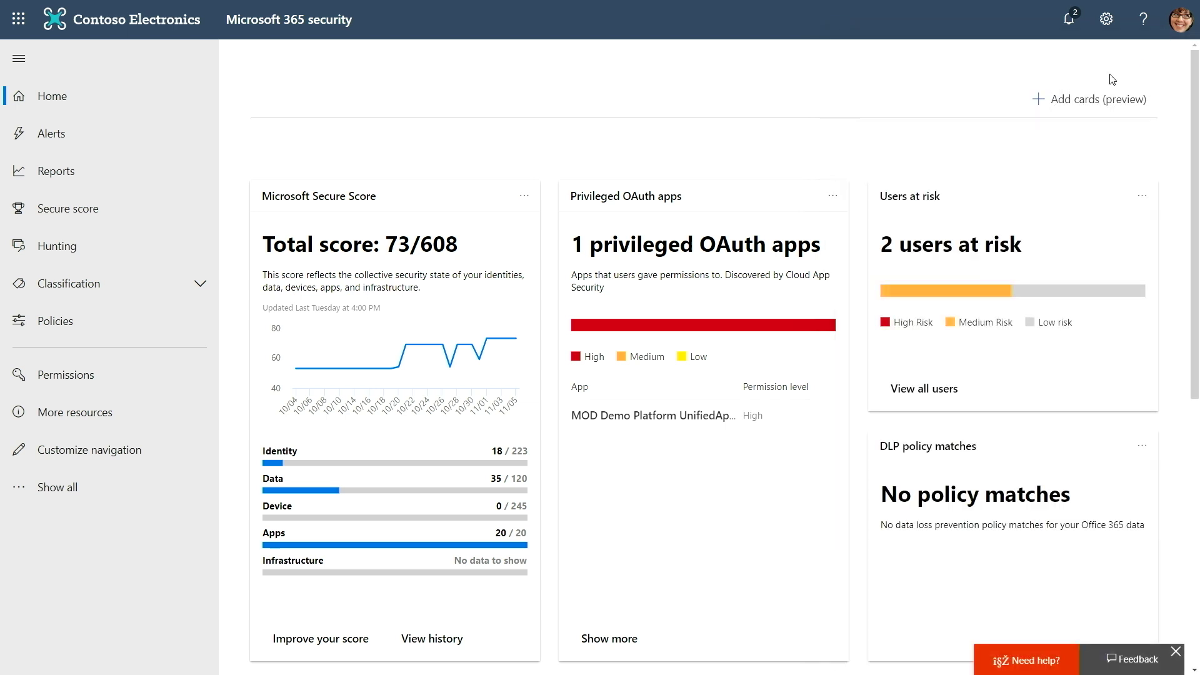
{"action": "left_click_drag", "start_coordinate": [956, 199], "coordinate": [931, 475]}
{"action": "left_click", "coordinate": [64, 454]}
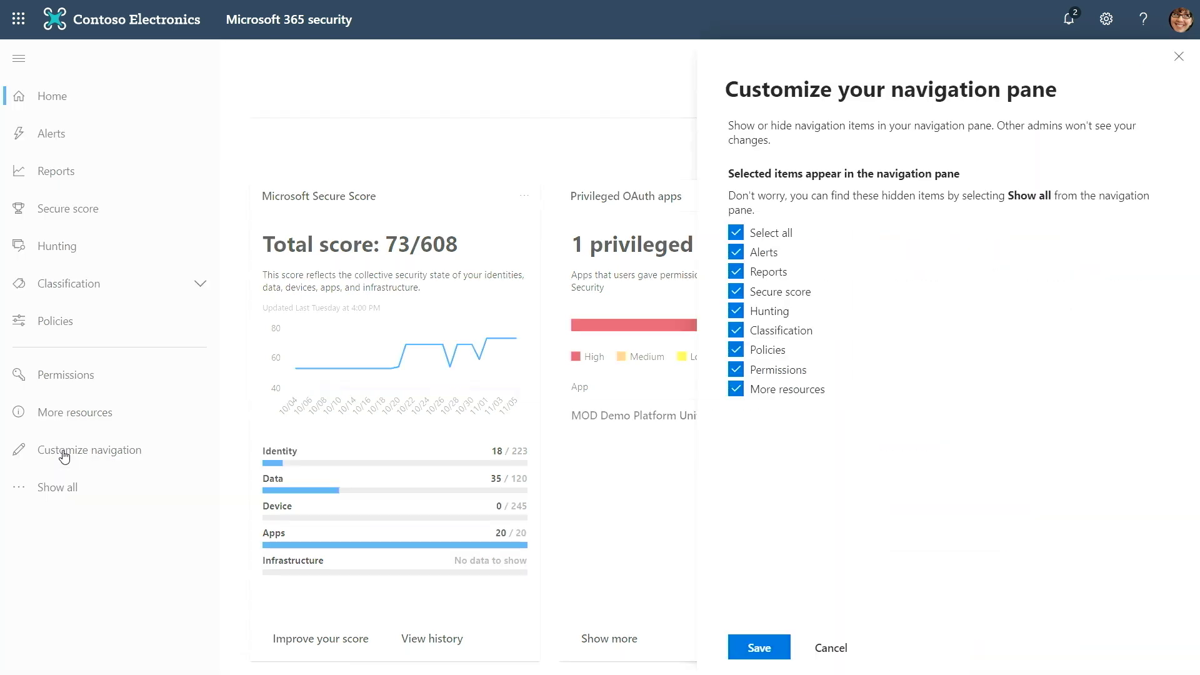
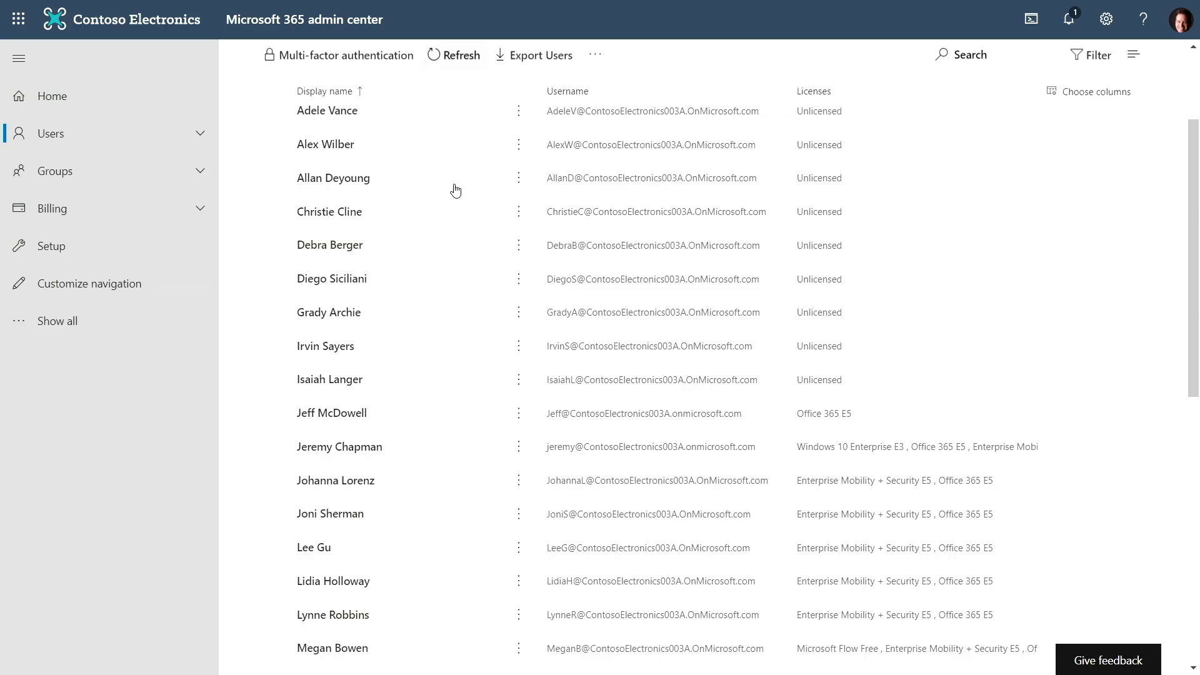
Step: Select the Global admin and Compliance admin user in Active users and open their account details
{"action": "scroll", "coordinate": [456, 189], "scroll_direction": "down", "scroll_amount": 4}
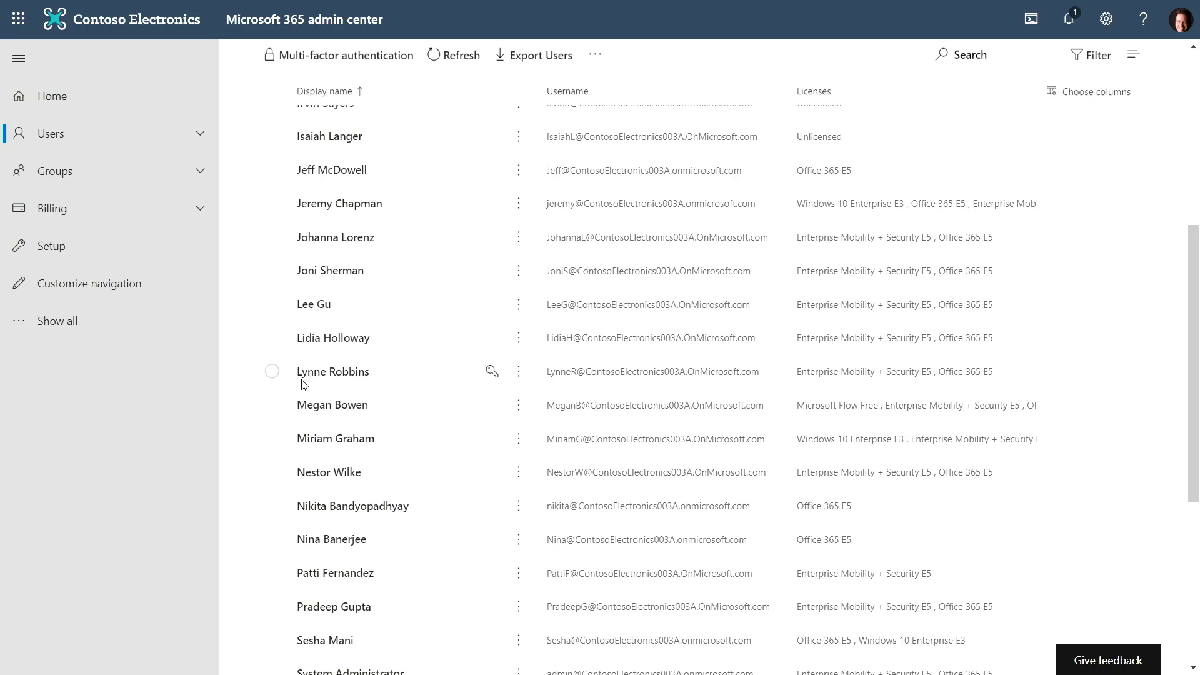
{"action": "left_click", "coordinate": [271, 405]}
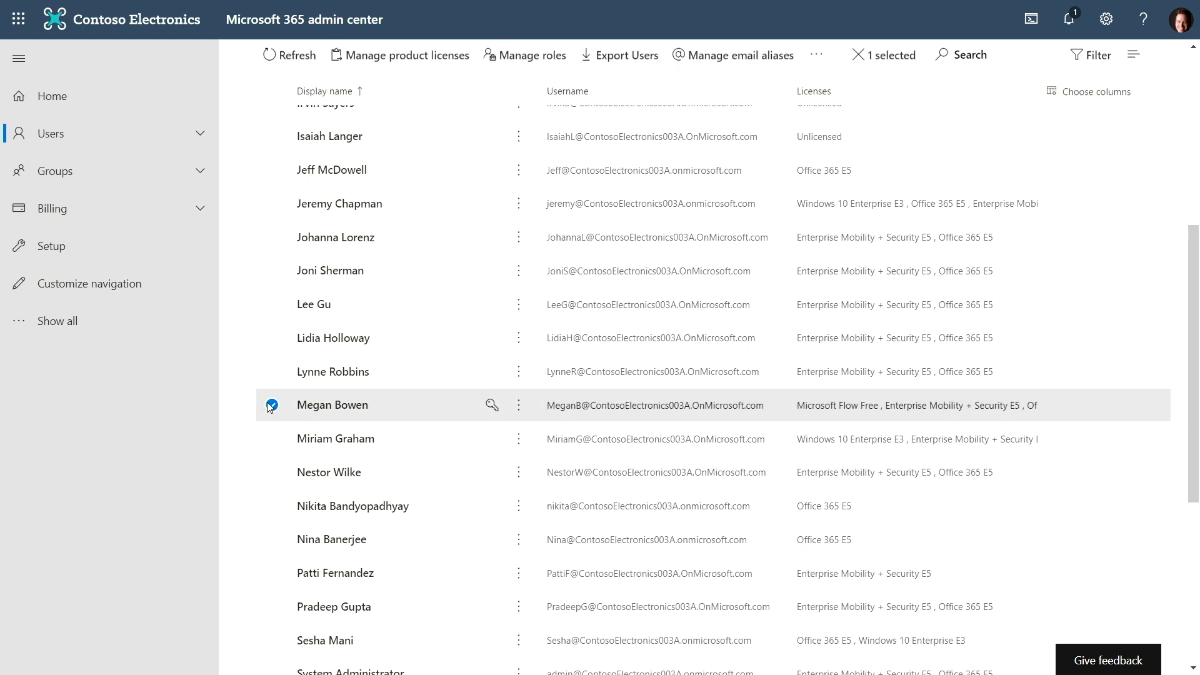
{"action": "left_click", "coordinate": [325, 410]}
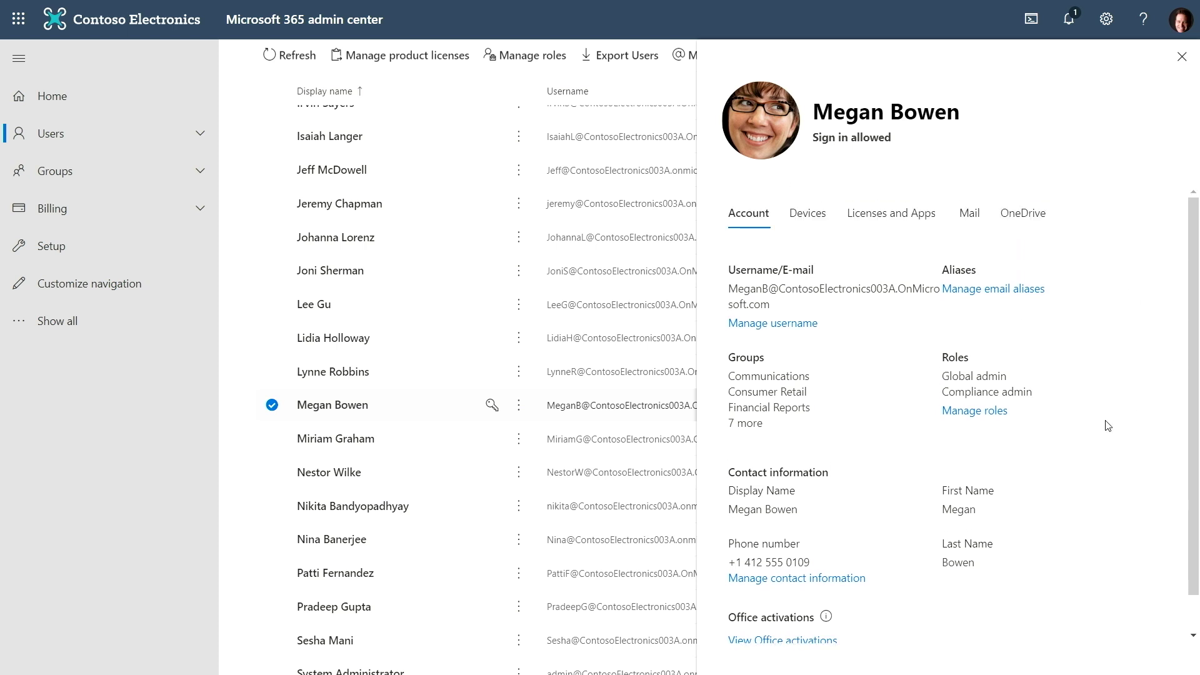
Step: Open Manage roles to review the user's admin role assignments
{"action": "left_click", "coordinate": [979, 415]}
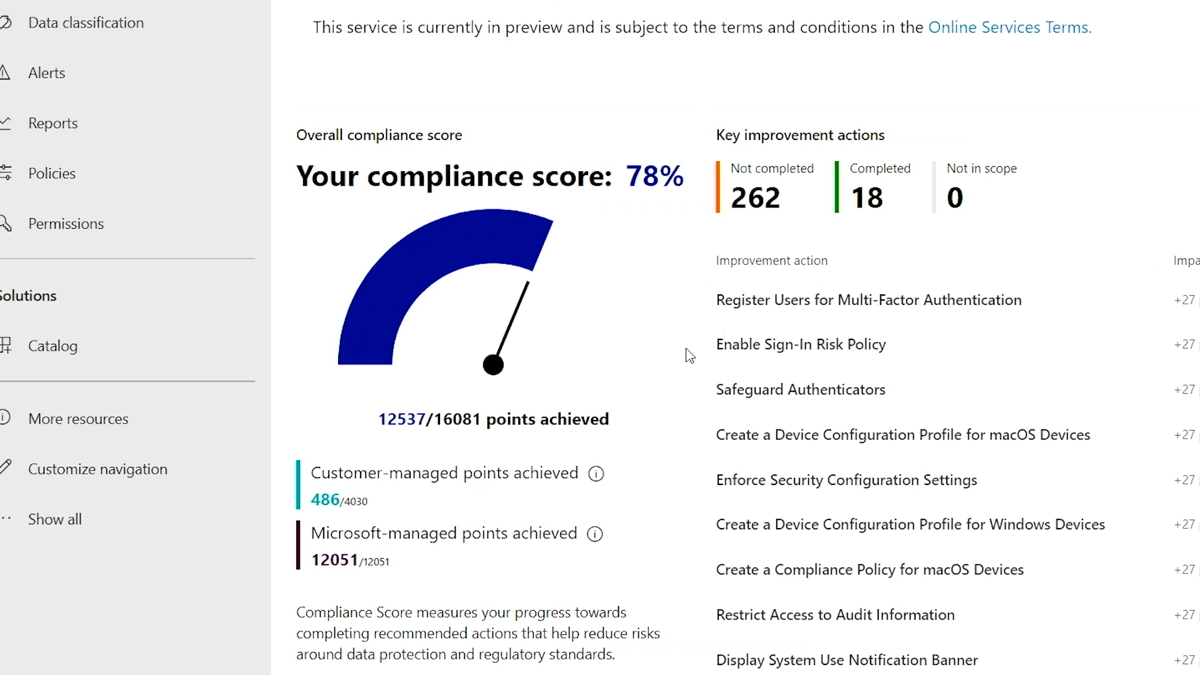
Step: Scroll the Compliance score overview down to the score breakdown category cards
{"action": "scroll", "coordinate": [690, 355], "scroll_direction": "down", "scroll_amount": 2}
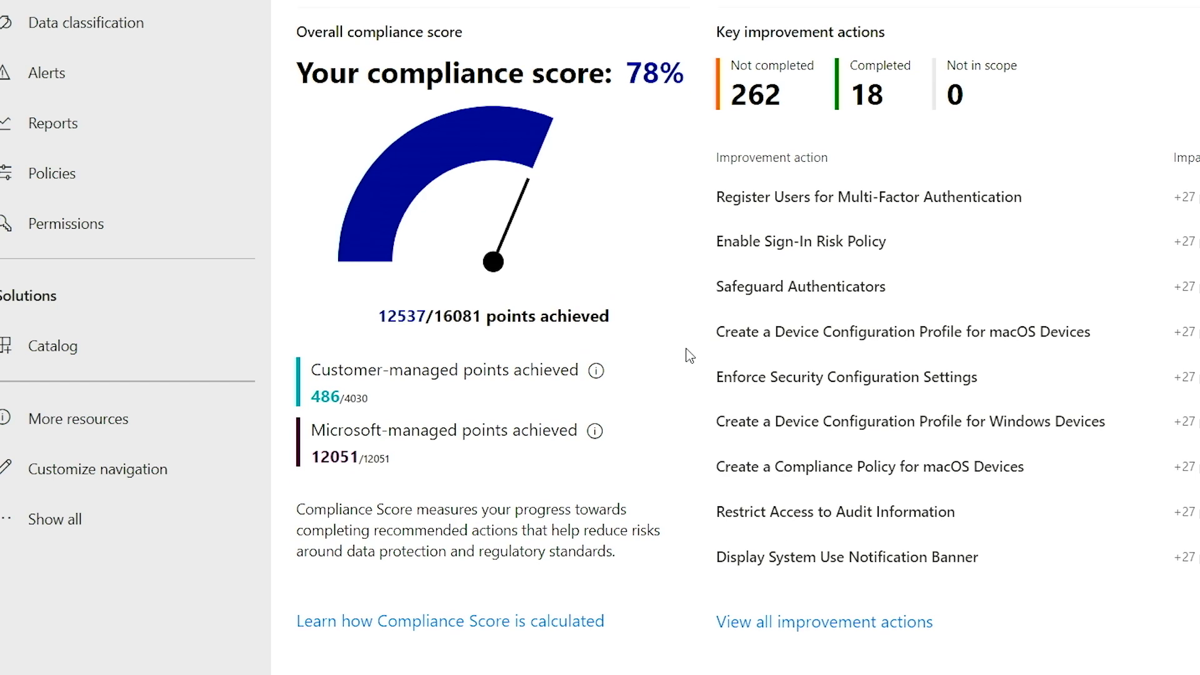
{"action": "scroll", "coordinate": [689, 355], "scroll_direction": "down", "scroll_amount": 2}
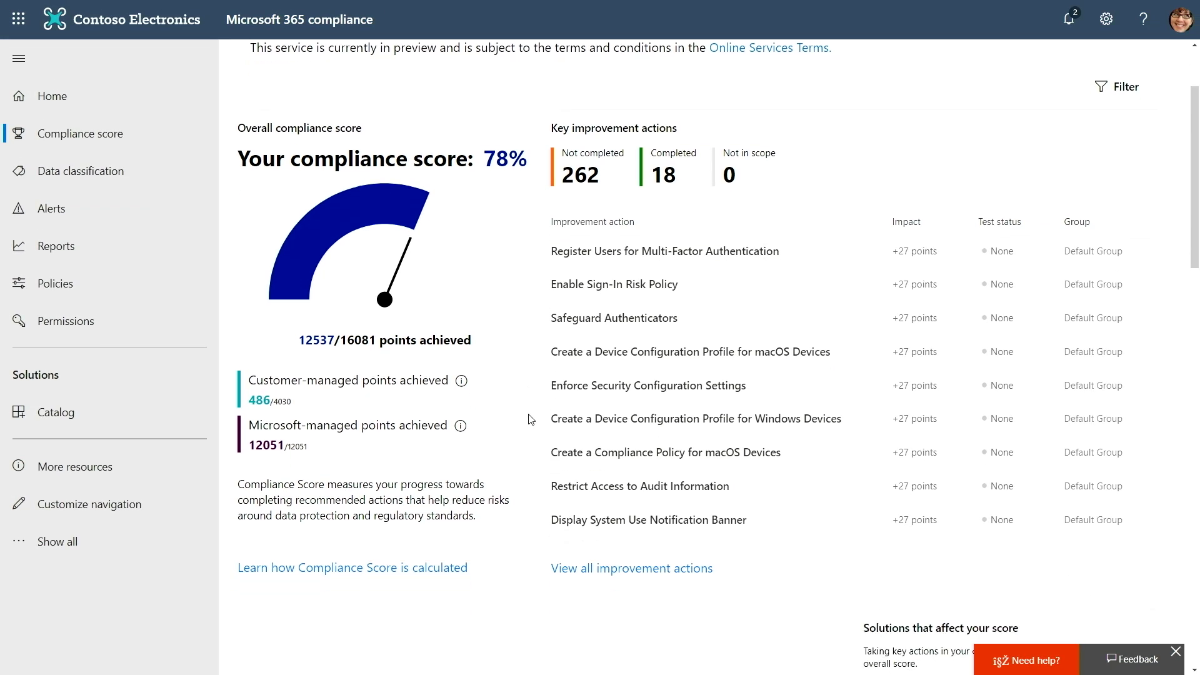
{"action": "scroll", "coordinate": [528, 419], "scroll_direction": "down", "scroll_amount": 1}
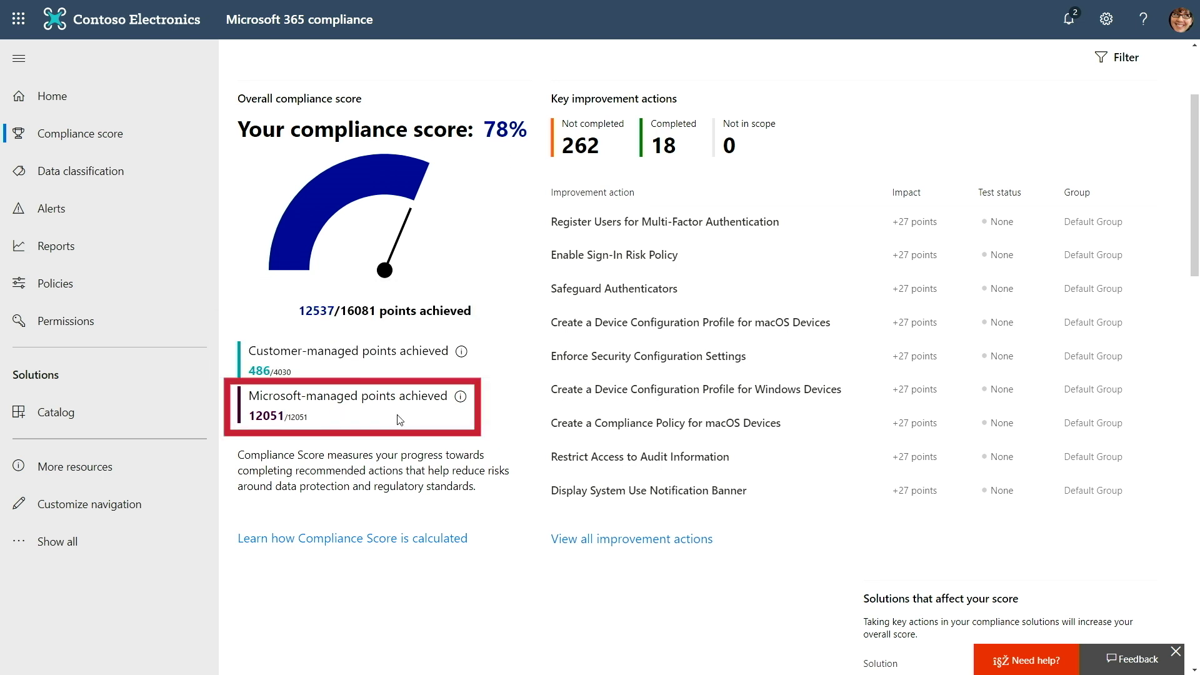
{"action": "scroll", "coordinate": [668, 226], "scroll_direction": "up", "scroll_amount": 5}
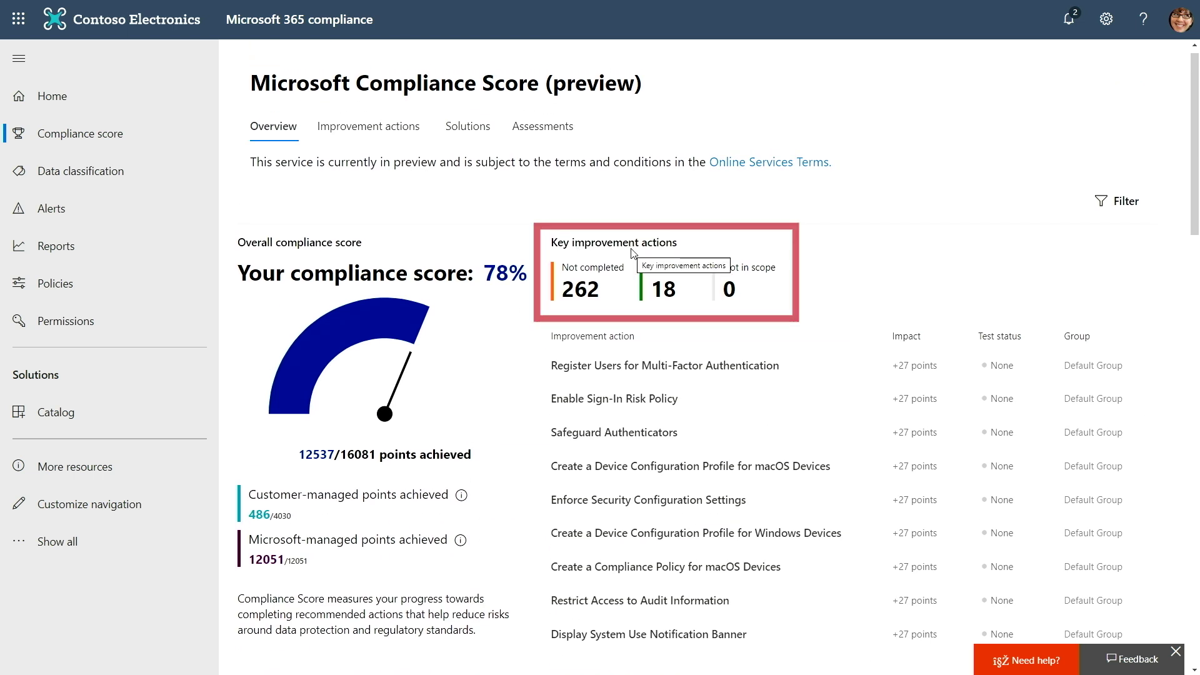
{"action": "scroll", "coordinate": [631, 252], "scroll_direction": "down", "scroll_amount": 2}
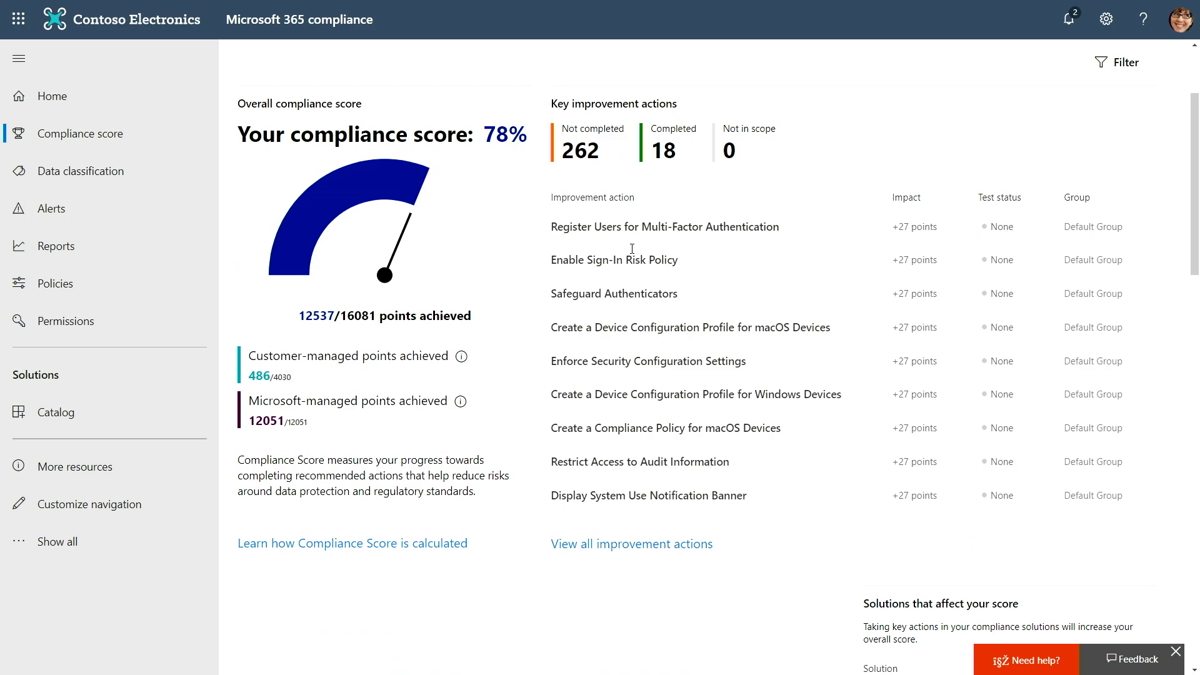
{"action": "scroll", "coordinate": [632, 248], "scroll_direction": "down", "scroll_amount": 10}
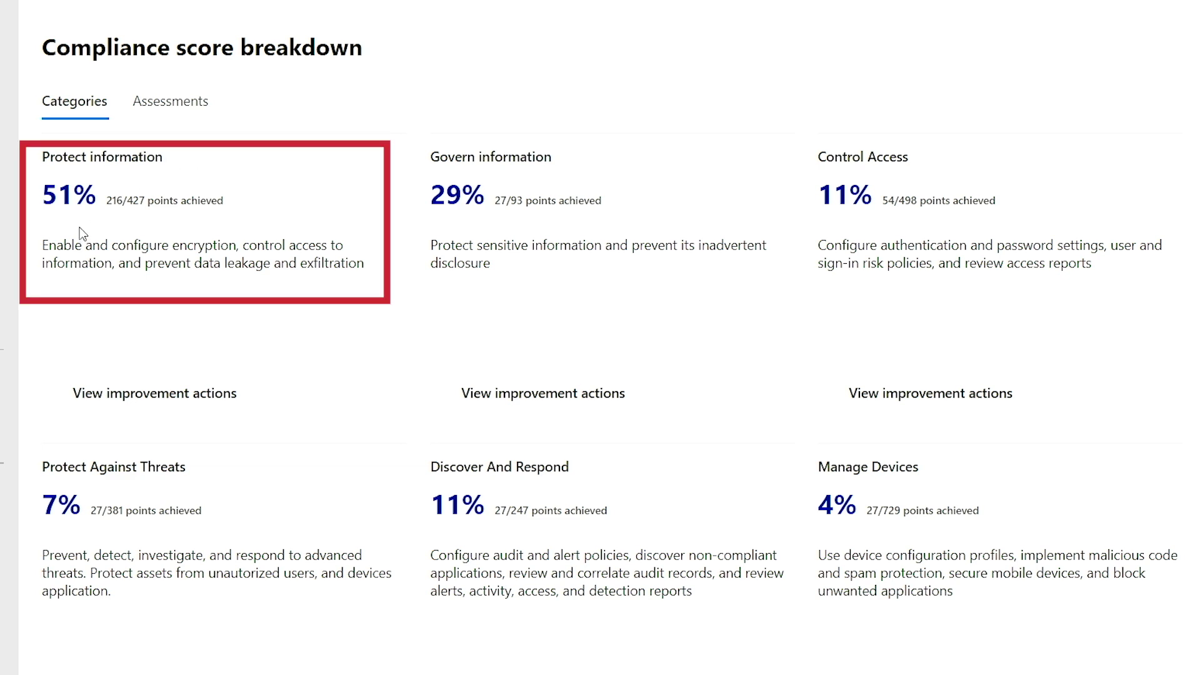
Step: Show the improvement actions for the Protect information category
{"action": "left_click", "coordinate": [175, 394]}
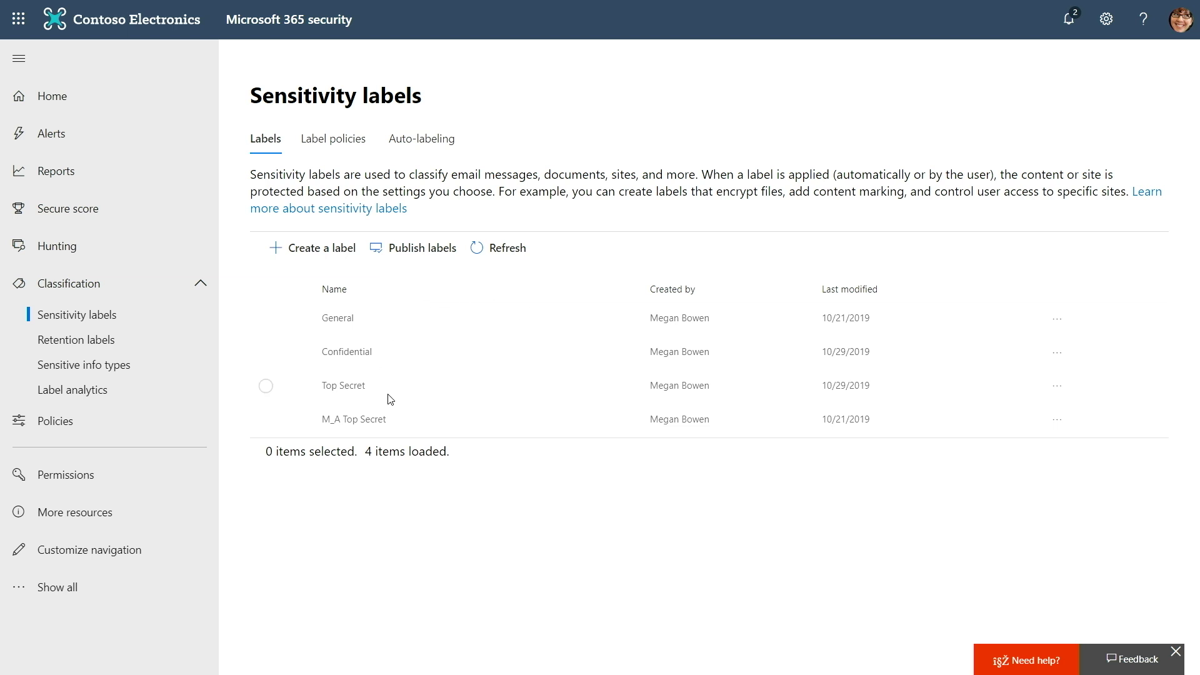
Step: Open the Confidential sensitivity label's details and scroll through its settings
{"action": "left_click", "coordinate": [346, 362]}
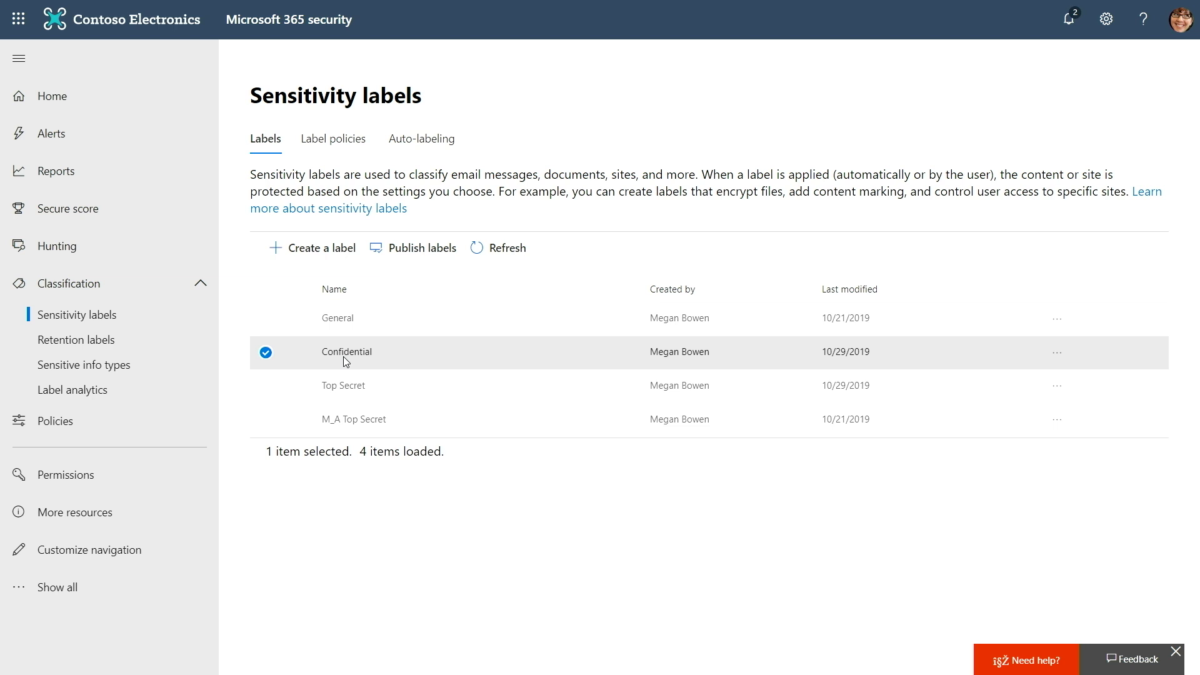
{"action": "left_click", "coordinate": [344, 358]}
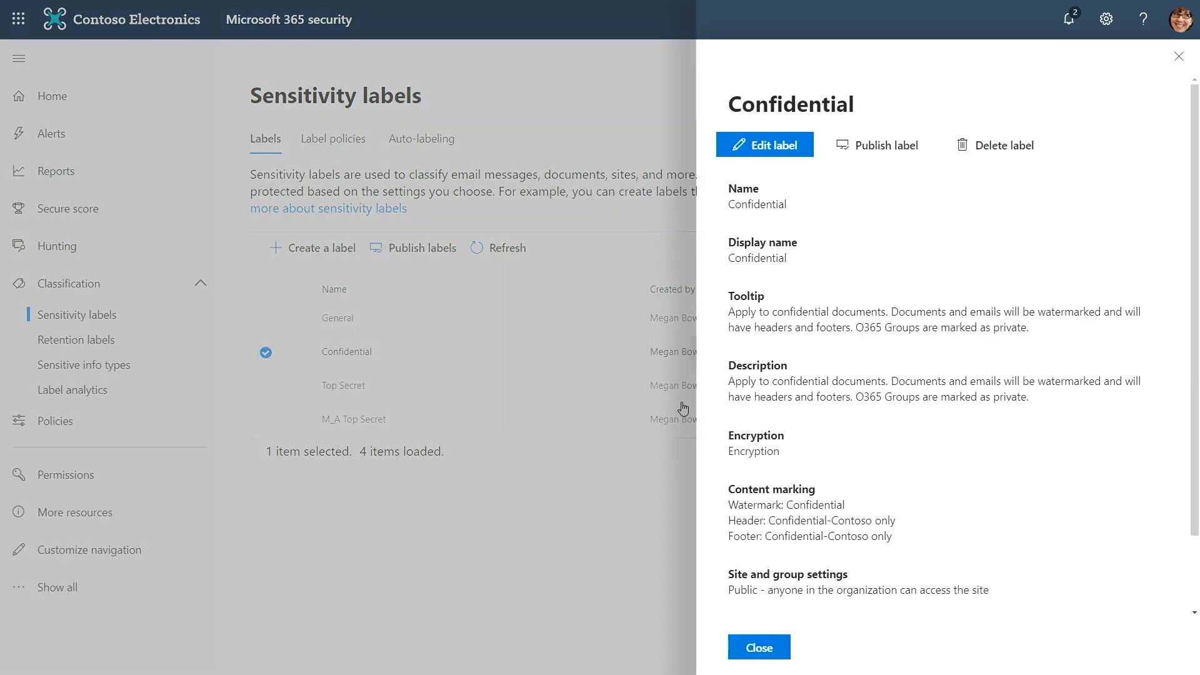
{"action": "scroll", "coordinate": [949, 423], "scroll_direction": "down", "scroll_amount": 1}
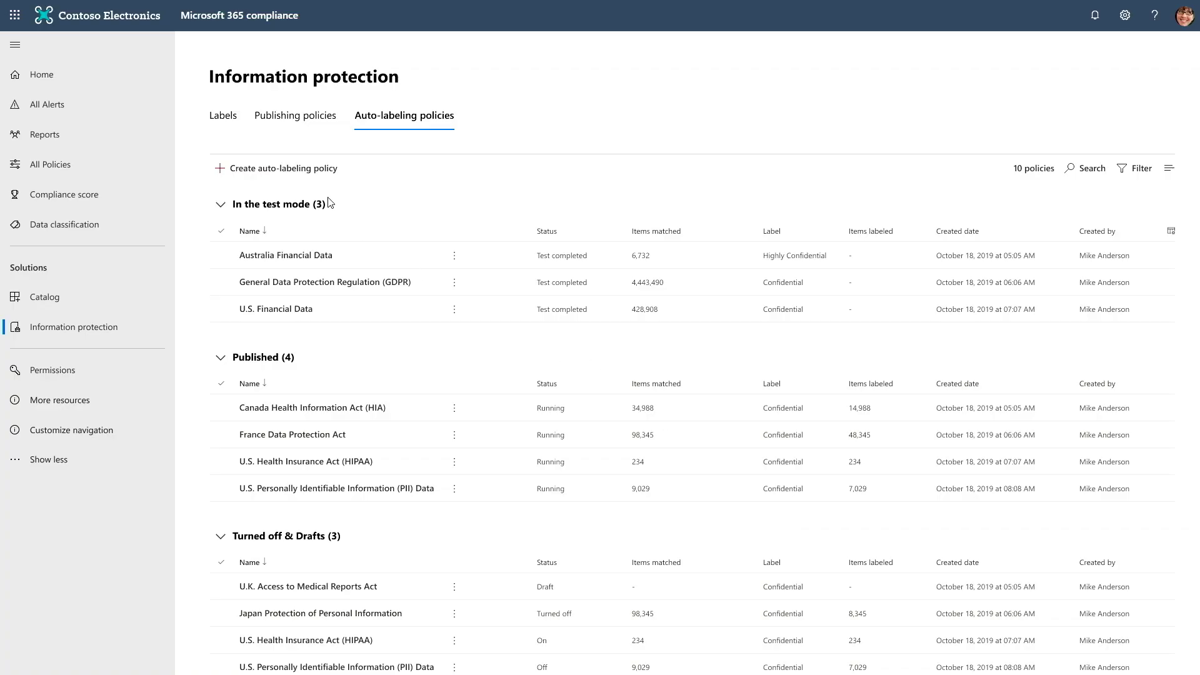
Step: Name the new policy Confidential U.S. Financial Data and add a SharePoint Online financial data rule
{"action": "left_click", "coordinate": [267, 171]}
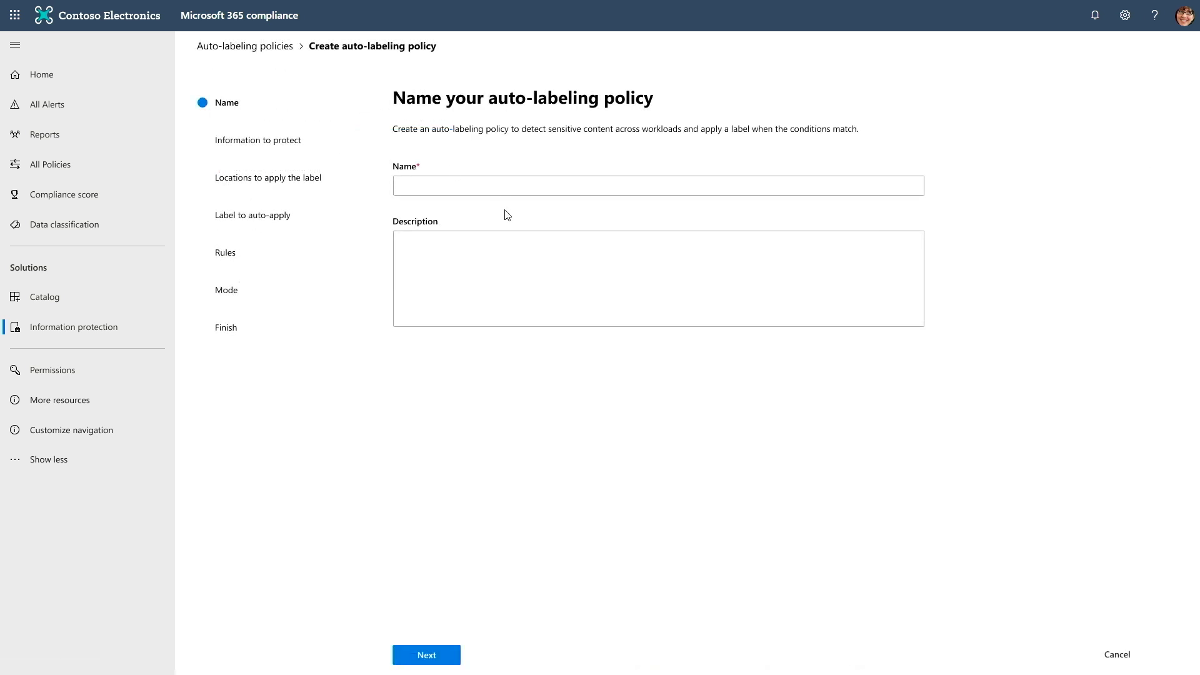
{"action": "left_click", "coordinate": [474, 190]}
{"action": "type", "text": "Confidential U.S. Financial Data"}
{"action": "left_click", "coordinate": [427, 656]}
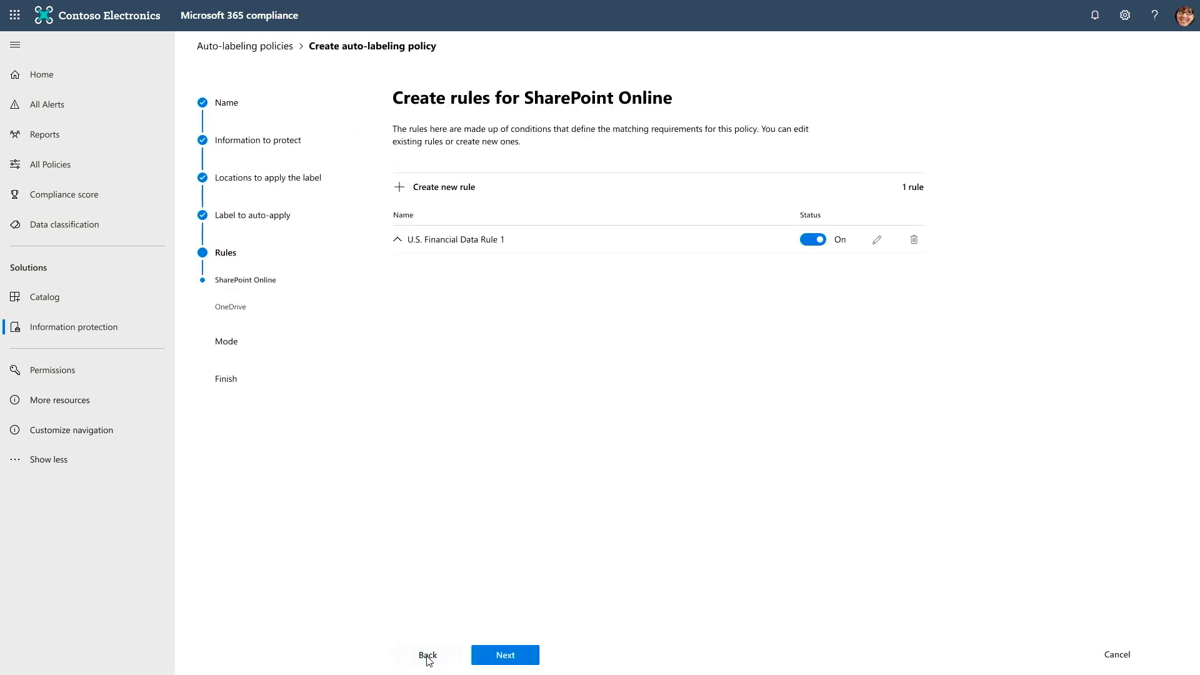
{"action": "left_click", "coordinate": [460, 190]}
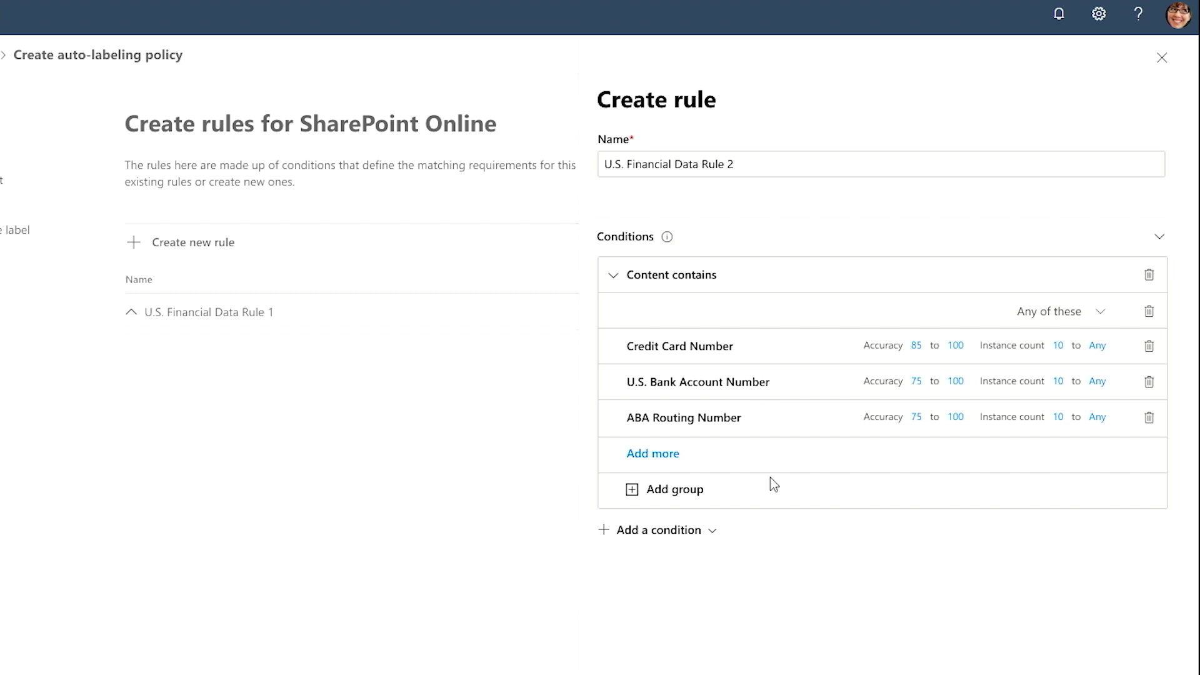
{"action": "left_click", "coordinate": [794, 656]}
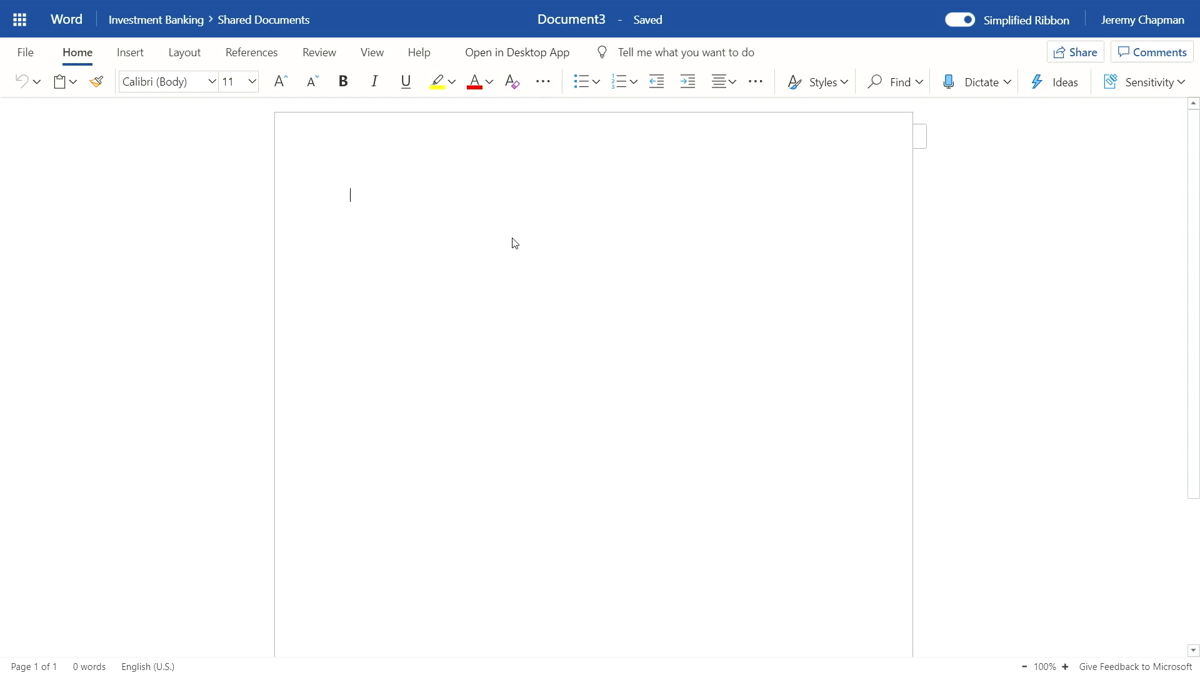
Step: Paste the order header and credit card contact table into Document3
{"action": "key", "text": "ctrl+v"}
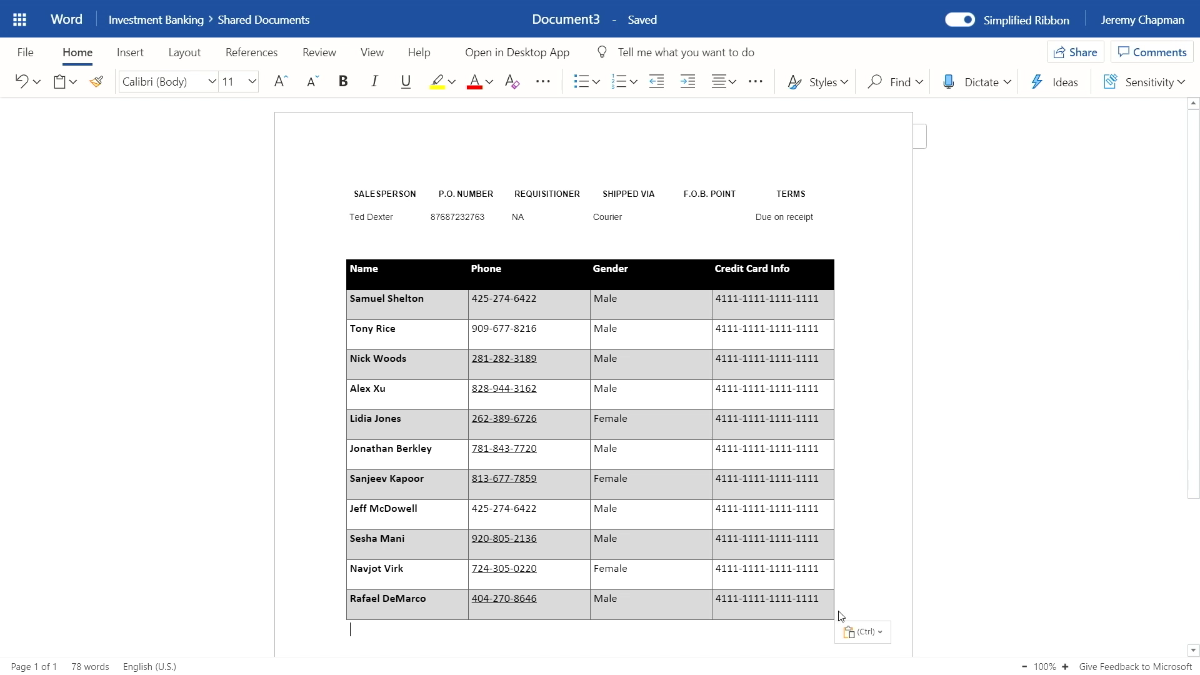
{"action": "scroll", "coordinate": [703, 644], "scroll_direction": "down", "scroll_amount": 1}
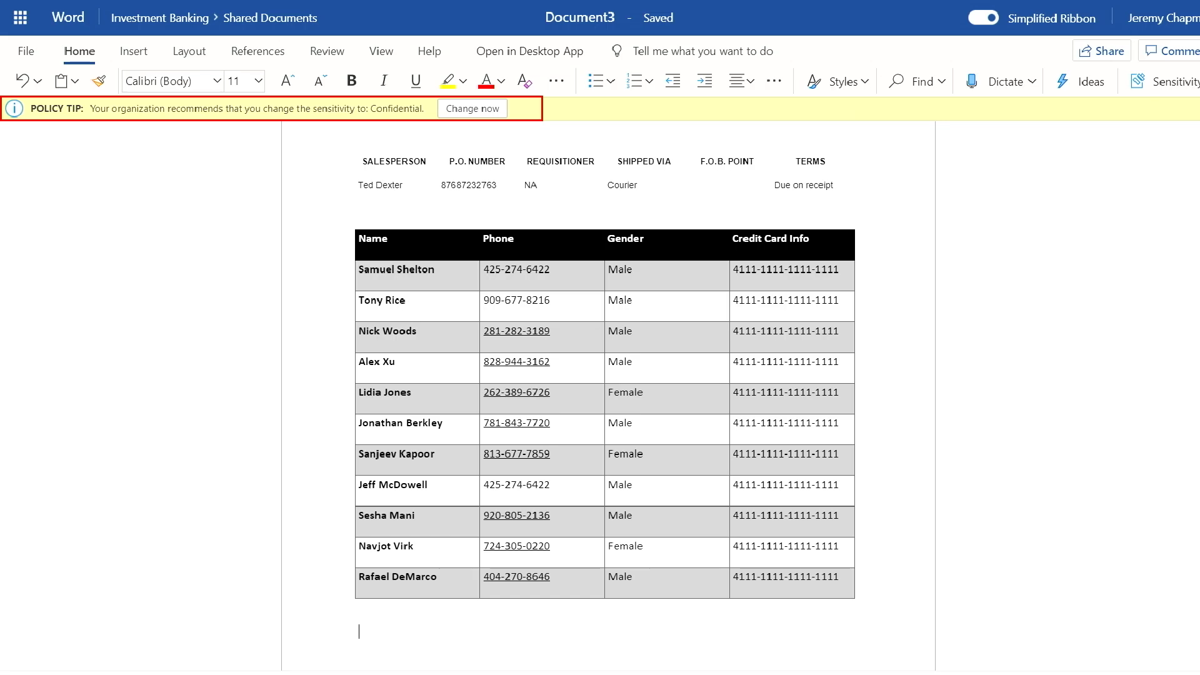
Step: Apply the recommended Confidential label and confirm Ad Slogans.docx is auto-labelled Confidential in US Financials
{"action": "left_click", "coordinate": [473, 113]}
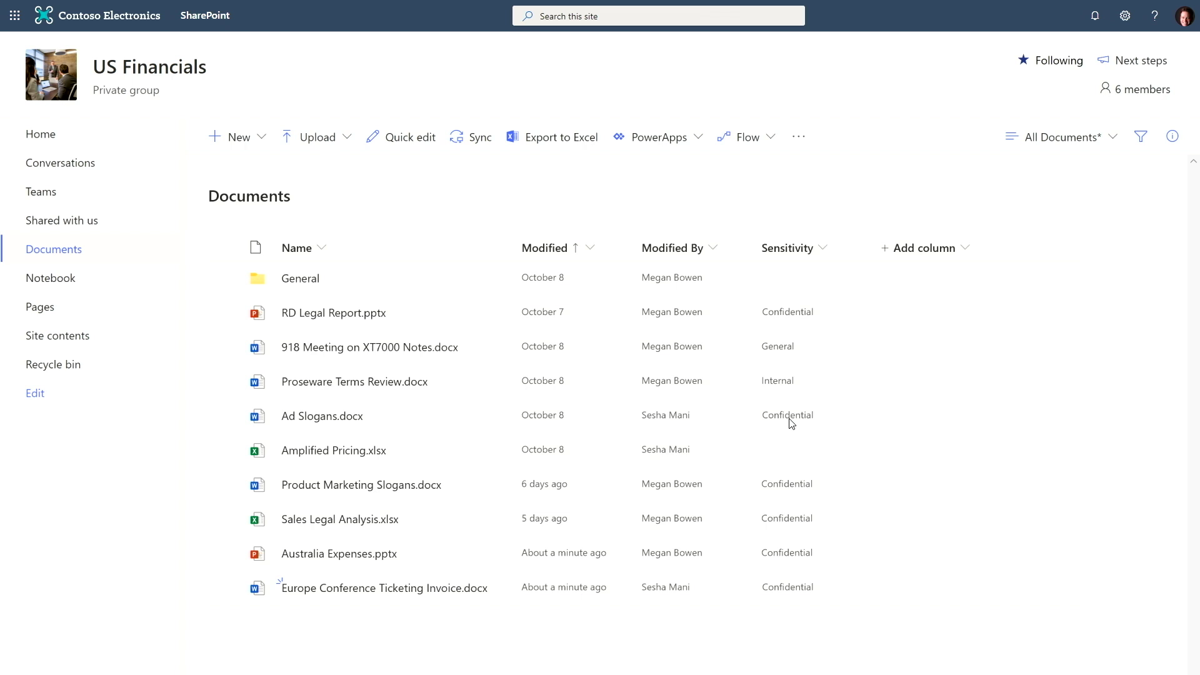
{"action": "mouse_move", "coordinate": [791, 423]}
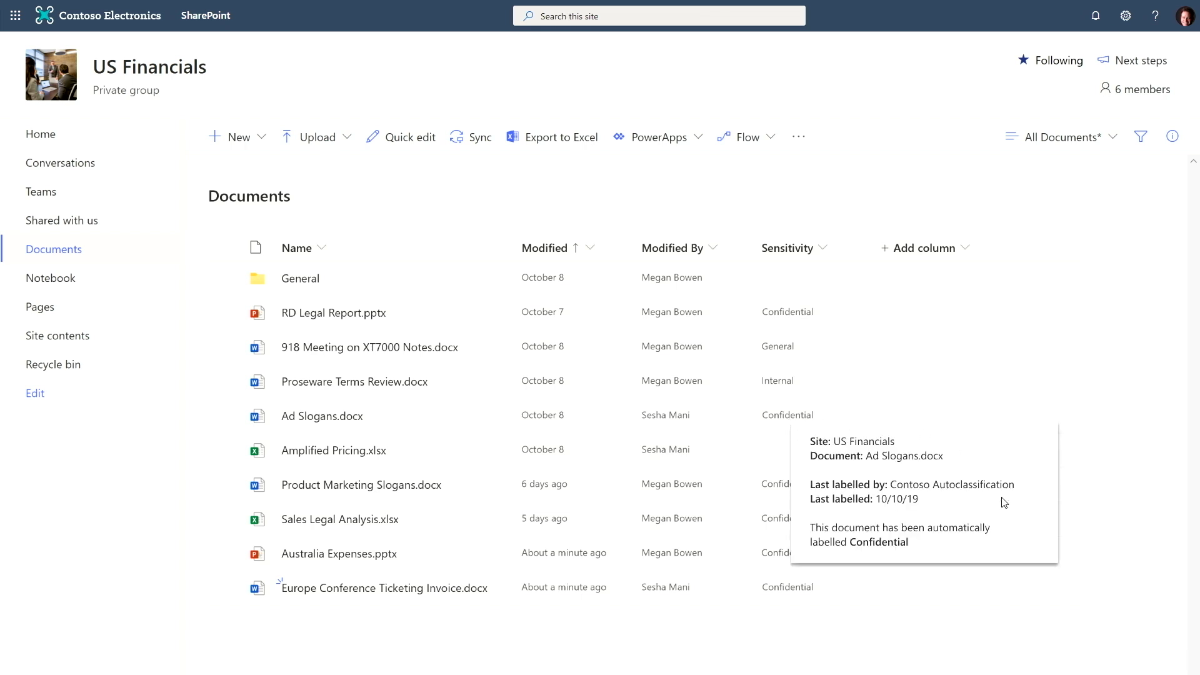